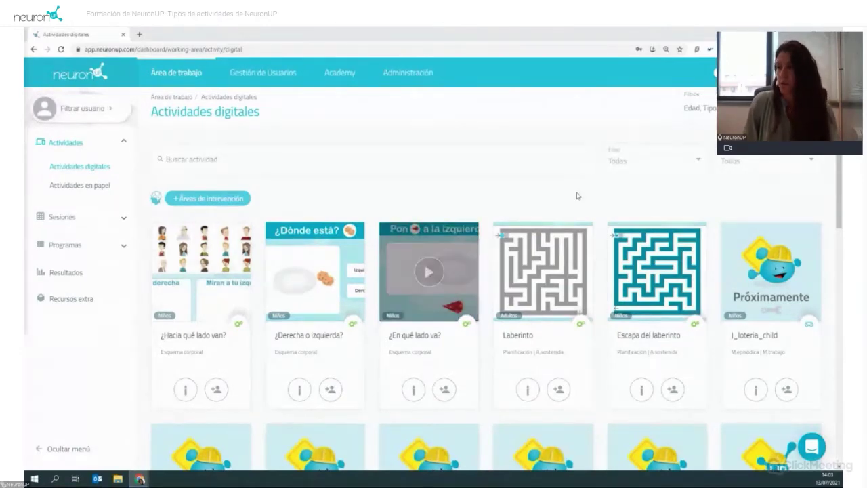
Filter the digital activities by type to list only Fichas.
{"action": "mouse_move", "coordinate": [549, 308]}
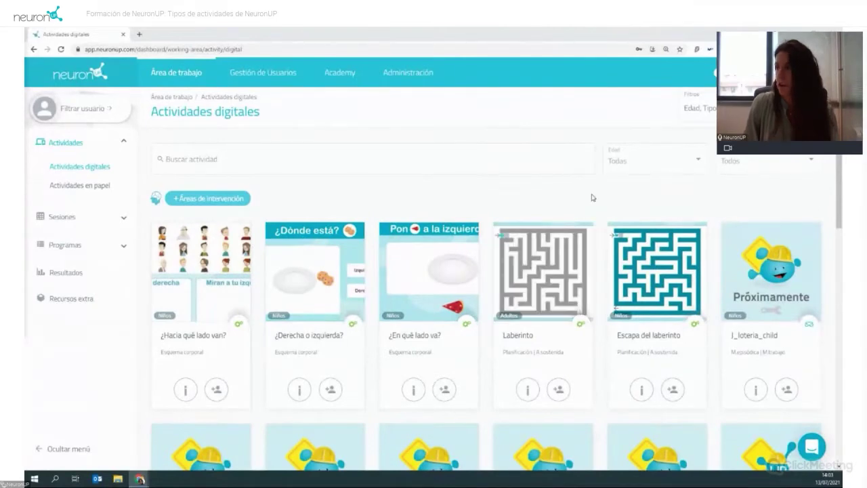
{"action": "left_click", "coordinate": [731, 166]}
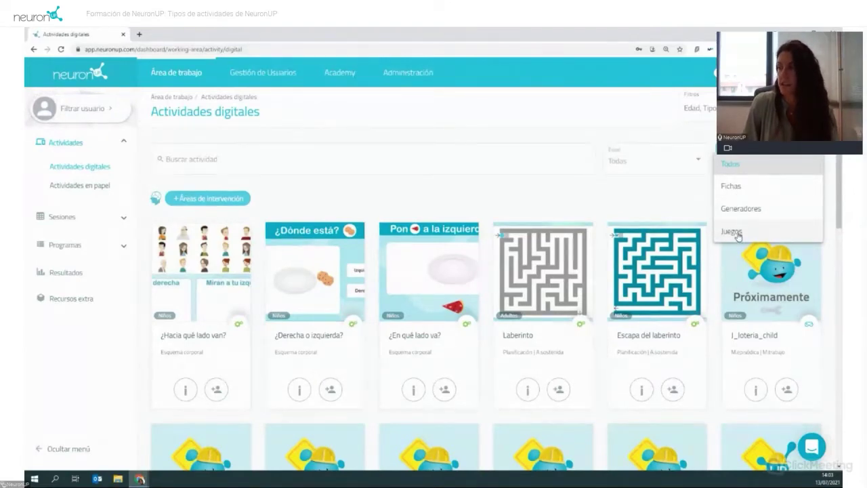
{"action": "left_click", "coordinate": [732, 187]}
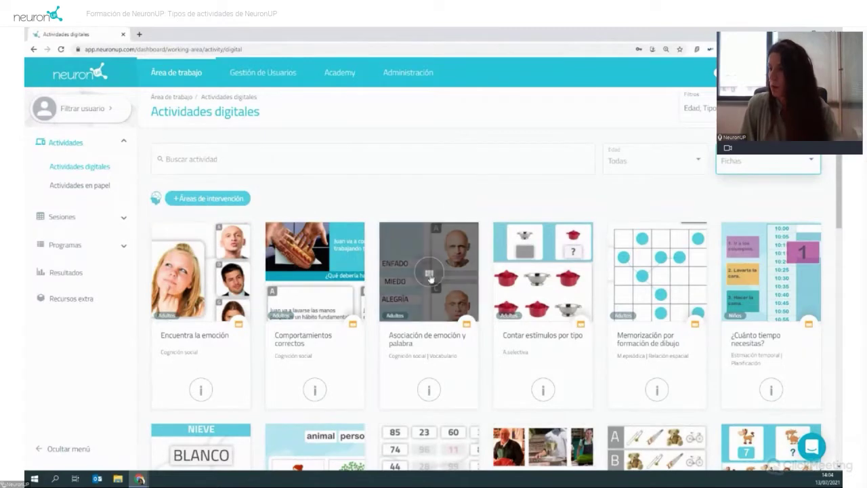
Find the Elementos comunes activity among the Fichas and open its details.
{"action": "scroll", "coordinate": [518, 276], "scroll_direction": "down", "scroll_amount": 4}
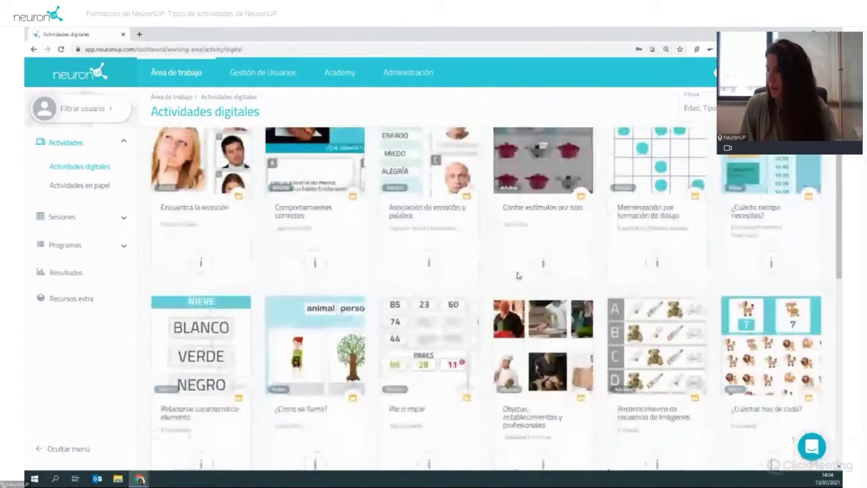
{"action": "scroll", "coordinate": [516, 274], "scroll_direction": "down", "scroll_amount": 2}
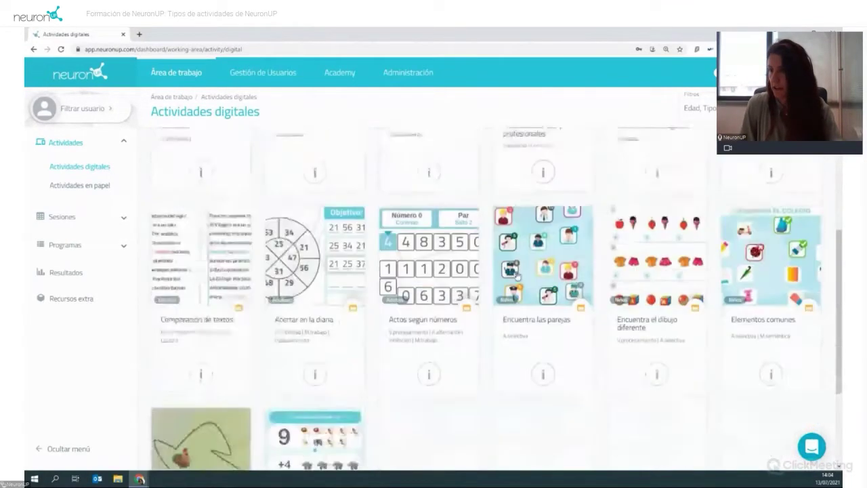
{"action": "scroll", "coordinate": [522, 267], "scroll_direction": "up", "scroll_amount": 2}
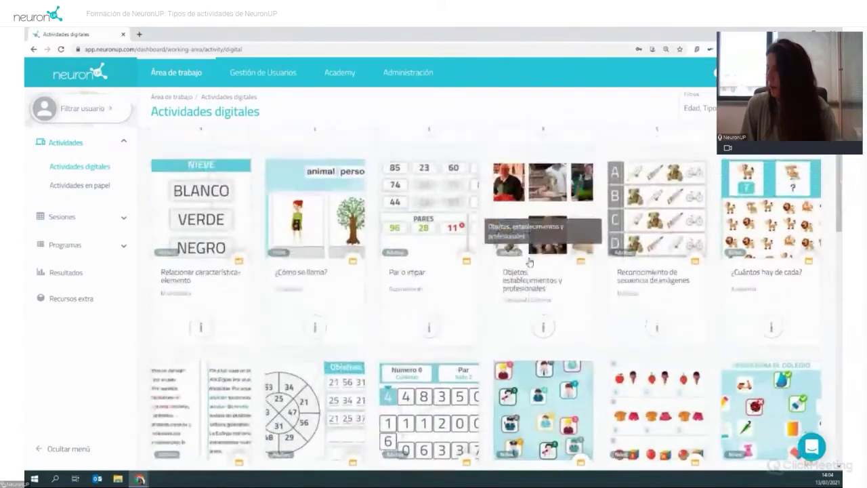
{"action": "left_click", "coordinate": [771, 379]}
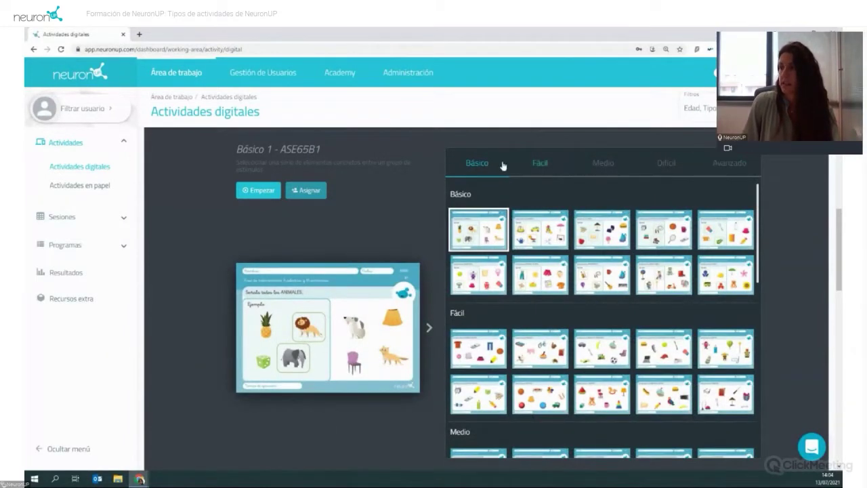
Examine the worksheets of Elementos comunes at every difficulty level, from Básico to Avanzado, and return to the Básico ones.
{"action": "left_click", "coordinate": [542, 166]}
{"action": "left_click", "coordinate": [602, 165]}
{"action": "left_click", "coordinate": [662, 165]}
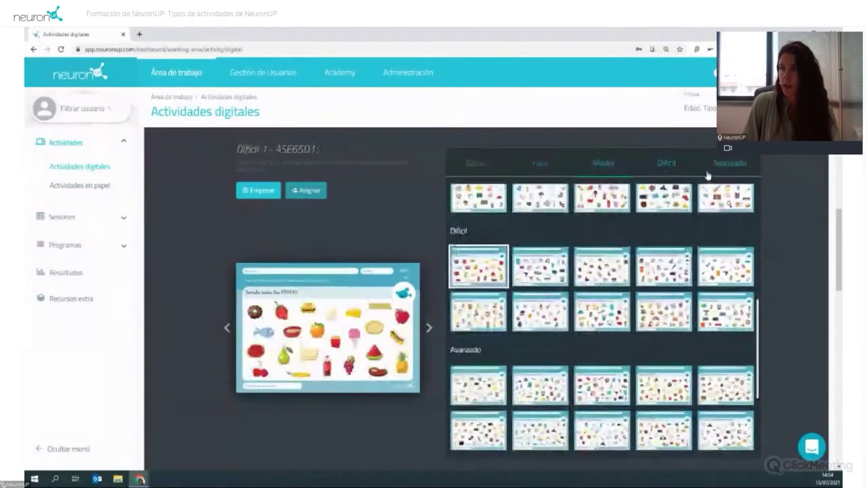
{"action": "left_click", "coordinate": [723, 165]}
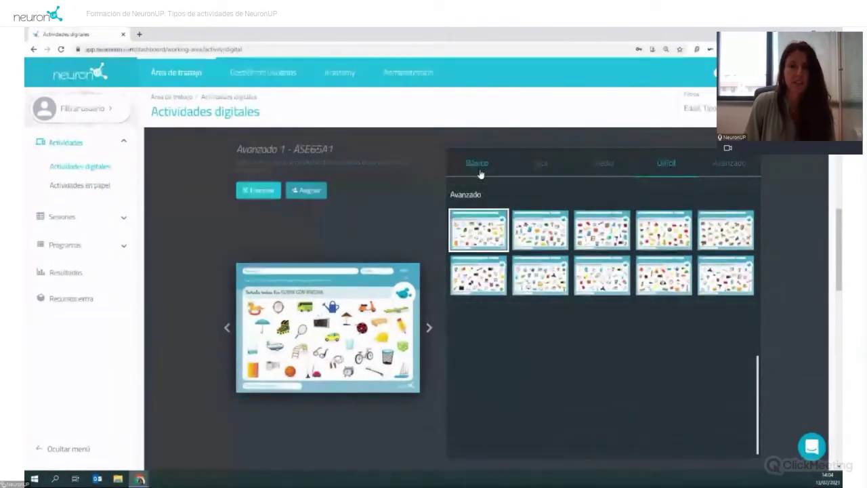
{"action": "left_click", "coordinate": [479, 168]}
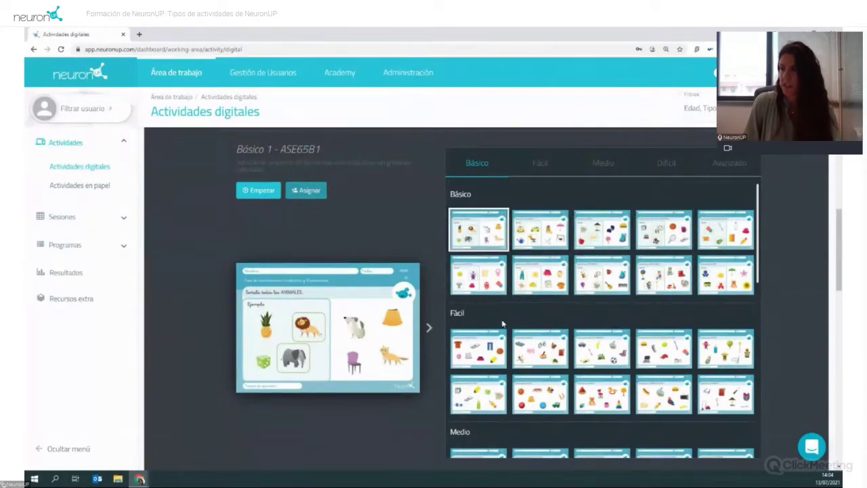
{"action": "scroll", "coordinate": [585, 390], "scroll_direction": "down", "scroll_amount": 5}
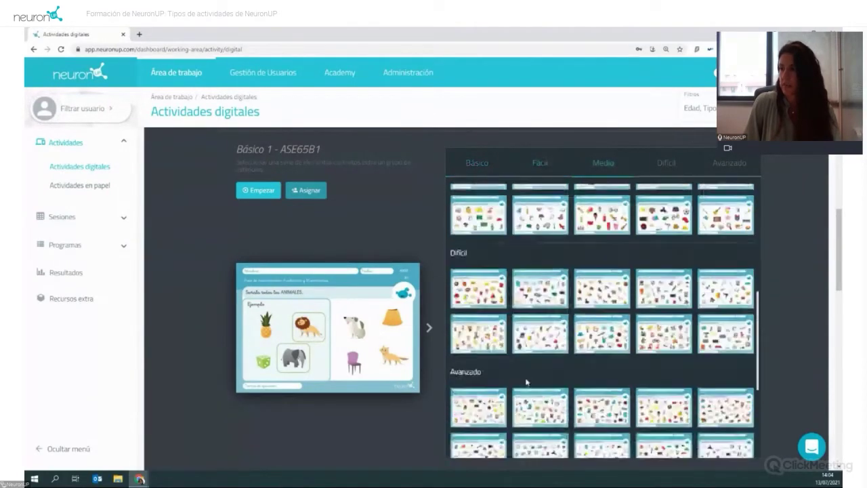
{"action": "scroll", "coordinate": [587, 326], "scroll_direction": "down", "scroll_amount": 3}
{"action": "scroll", "coordinate": [555, 336], "scroll_direction": "up", "scroll_amount": 7}
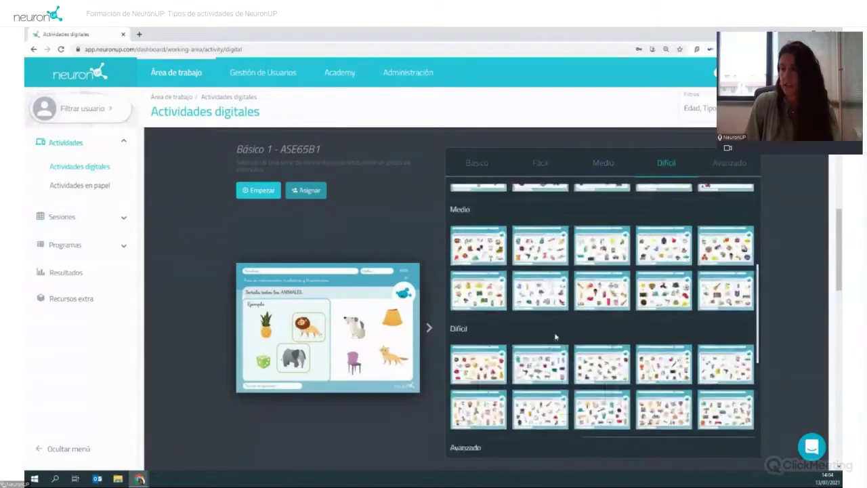
{"action": "scroll", "coordinate": [553, 318], "scroll_direction": "up", "scroll_amount": 1}
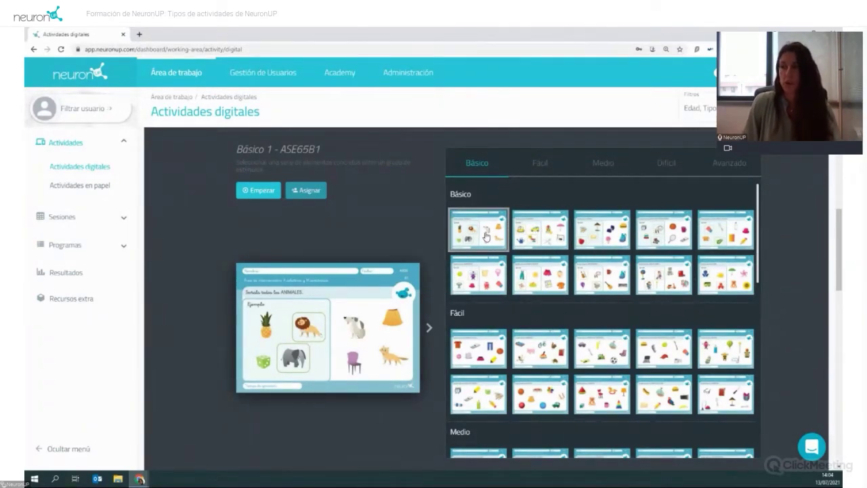
Launch the Básico 1 worksheet of Elementos comunes in Modo corrección and start the exercise.
{"action": "left_click", "coordinate": [256, 189]}
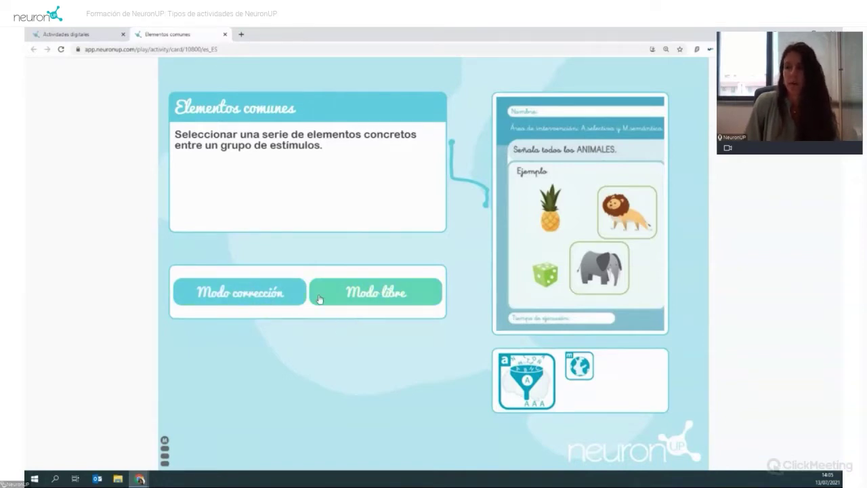
{"action": "left_click", "coordinate": [232, 299]}
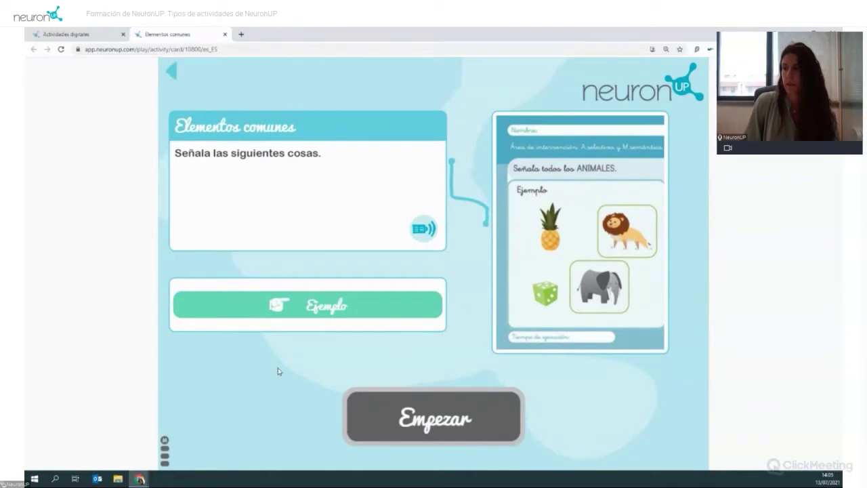
{"action": "left_click", "coordinate": [396, 423]}
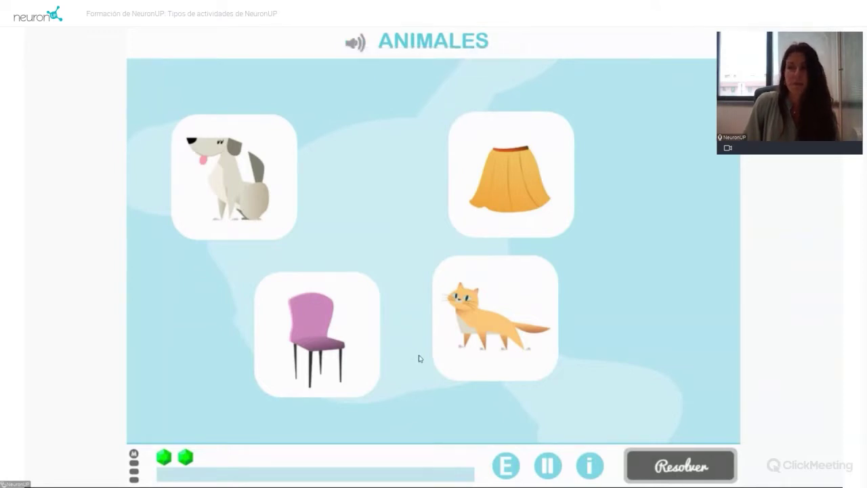
Mark the dog and the chair as answers in the ANIMALES exercise, and close the activity.
{"action": "left_click", "coordinate": [271, 205]}
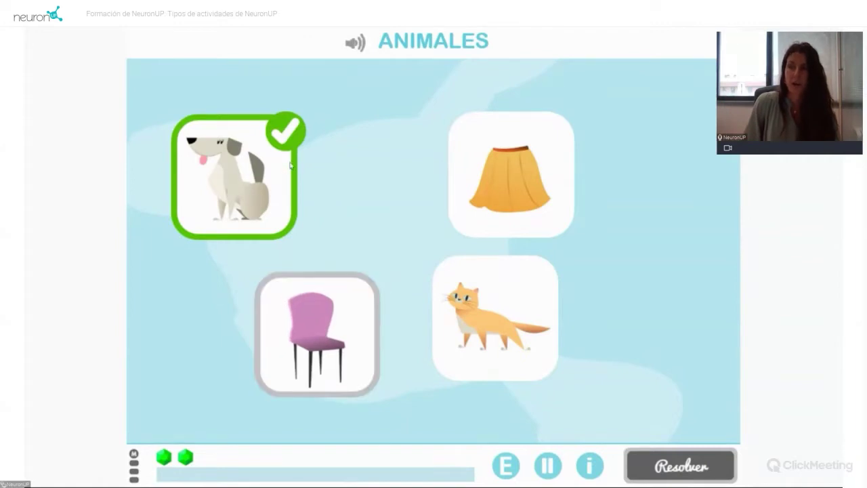
{"action": "left_click", "coordinate": [313, 315]}
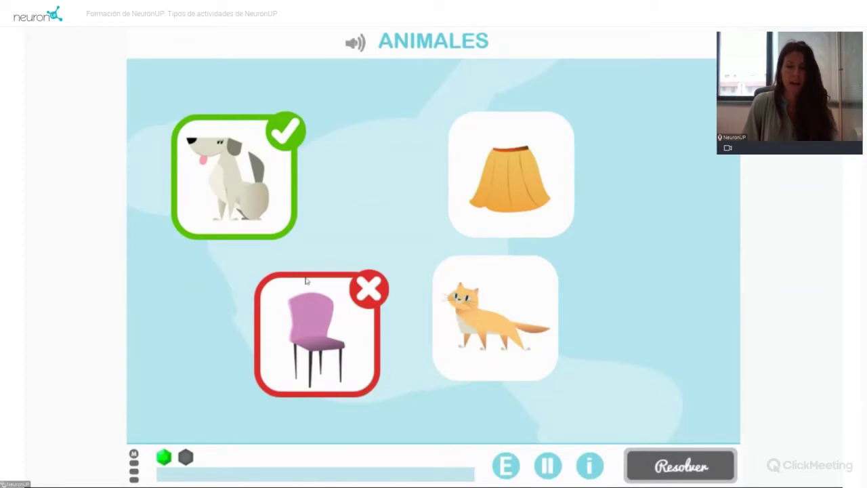
{"action": "left_click", "coordinate": [225, 34]}
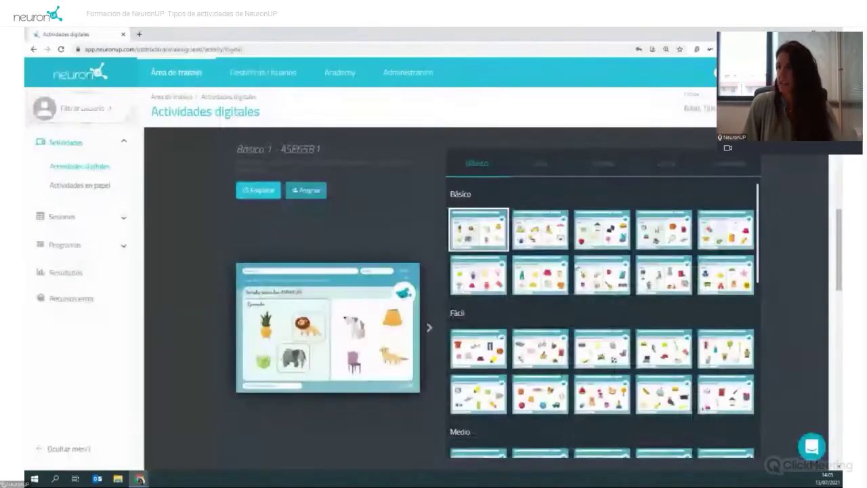
Launch the Avanzado 10 worksheet of Elementos comunes in Modo libre and start the exercise.
{"action": "left_click", "coordinate": [725, 162]}
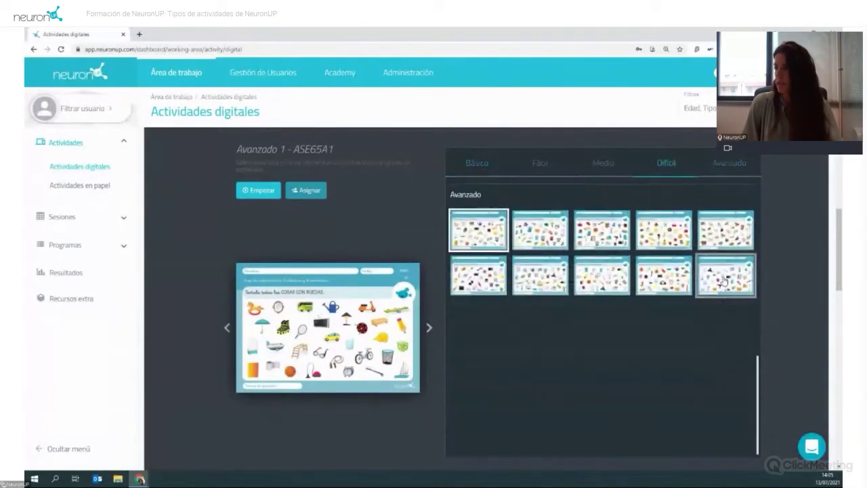
{"action": "left_click", "coordinate": [726, 275]}
{"action": "left_click", "coordinate": [258, 190]}
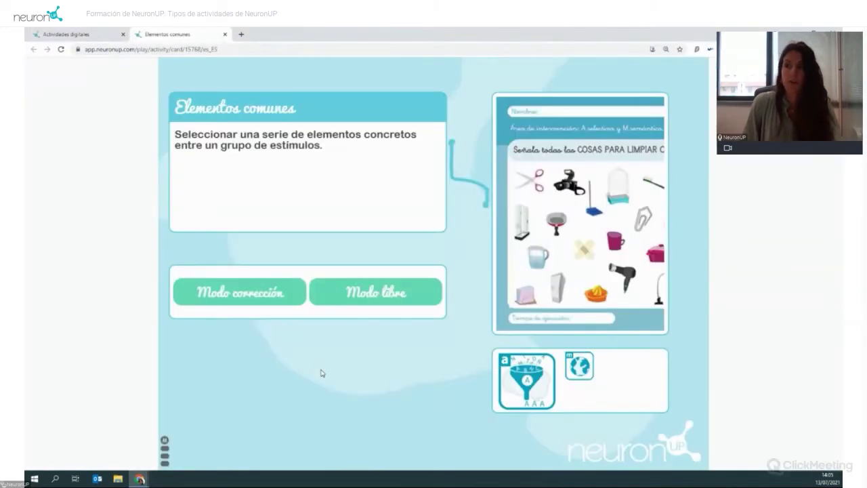
{"action": "left_click", "coordinate": [359, 298]}
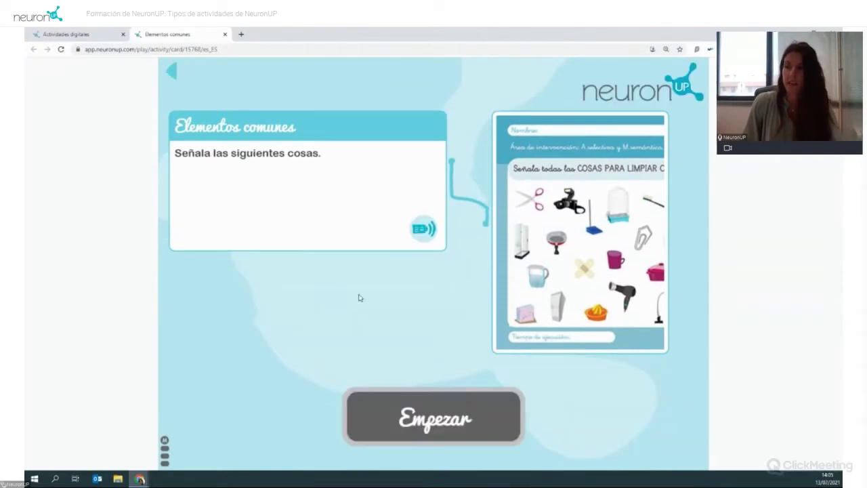
{"action": "left_click", "coordinate": [412, 412]}
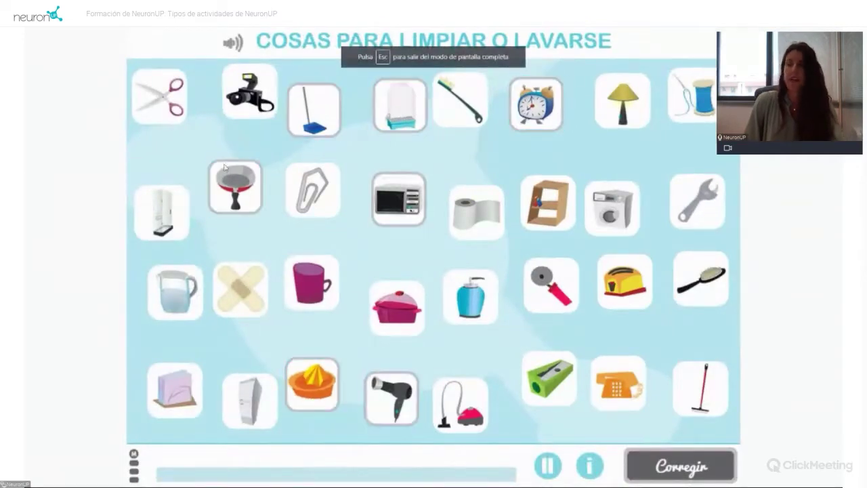
Mark the scissors, camera, dustpan, cage, microwave, paper clip, mug, pot, soap dispenser, toilet paper, shelf and pizza cutter as answers.
{"action": "left_click", "coordinate": [163, 111]}
{"action": "left_click", "coordinate": [252, 101]}
{"action": "left_click", "coordinate": [301, 111]}
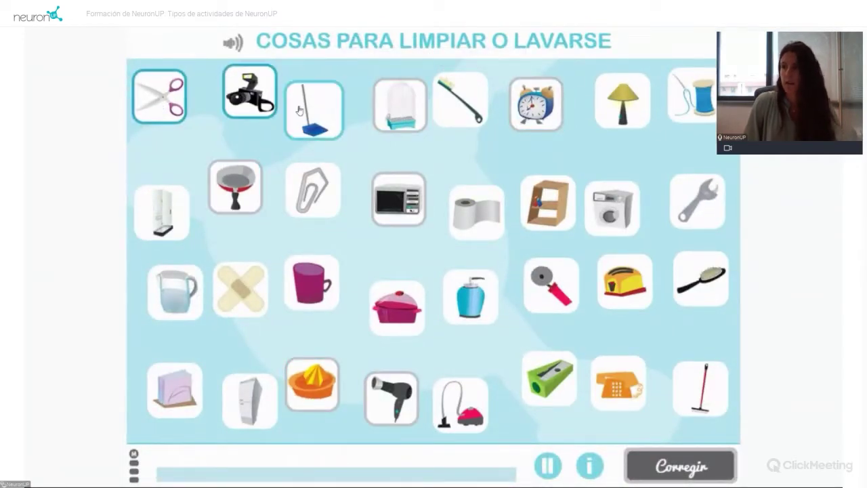
{"action": "left_click", "coordinate": [382, 111]}
{"action": "left_click", "coordinate": [398, 182]}
{"action": "left_click", "coordinate": [312, 191]}
{"action": "left_click", "coordinate": [317, 270]}
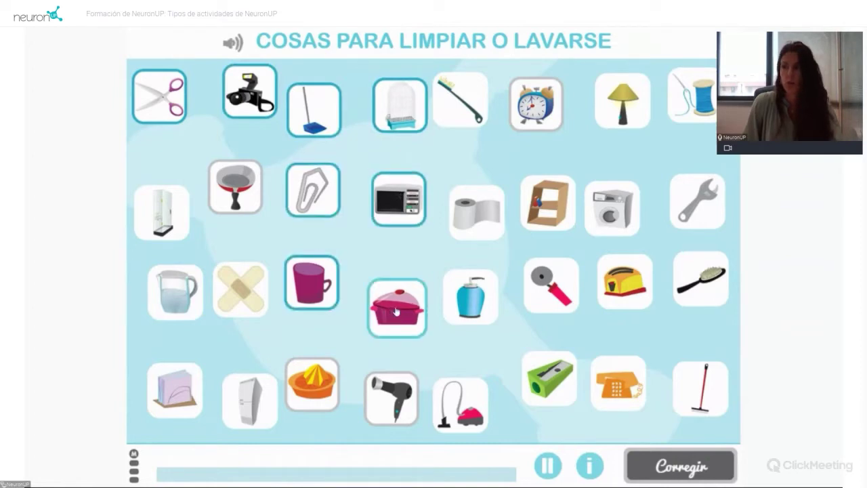
{"action": "left_click", "coordinate": [396, 311]}
{"action": "left_click", "coordinate": [470, 298]}
{"action": "left_click", "coordinate": [477, 220]}
{"action": "left_click", "coordinate": [547, 205]}
{"action": "left_click", "coordinate": [543, 290]}
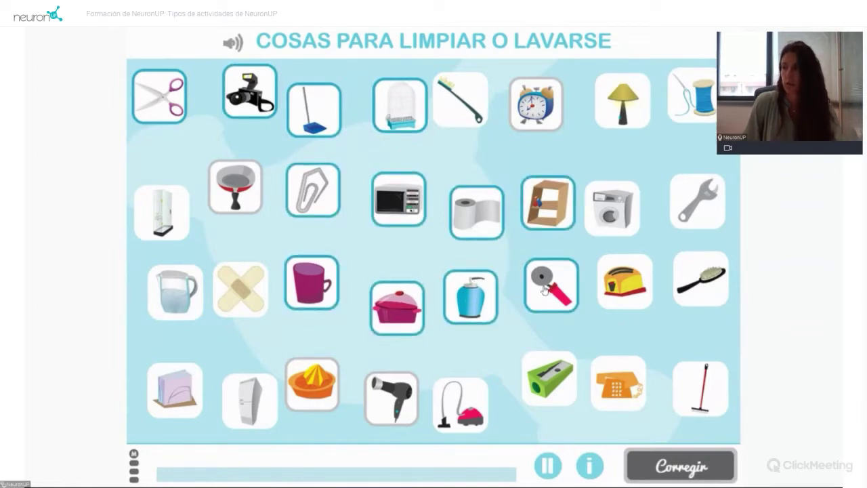
Submit the COSAS PARA LIMPIAR O LAVARSE answers for correction, and close the activity.
{"action": "left_click", "coordinate": [667, 463]}
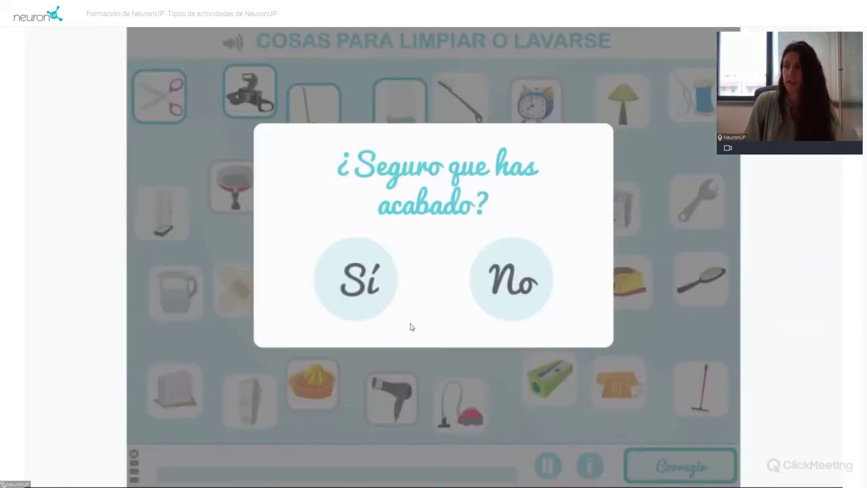
{"action": "left_click", "coordinate": [373, 291]}
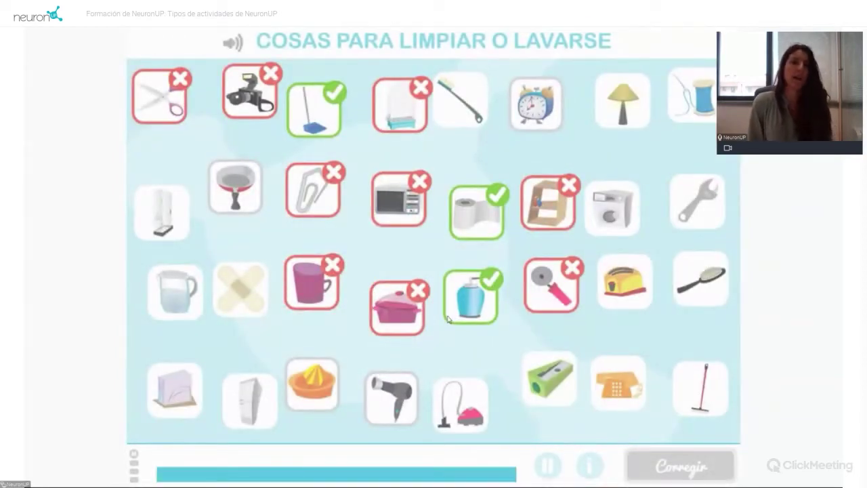
{"action": "key", "text": "Escape"}
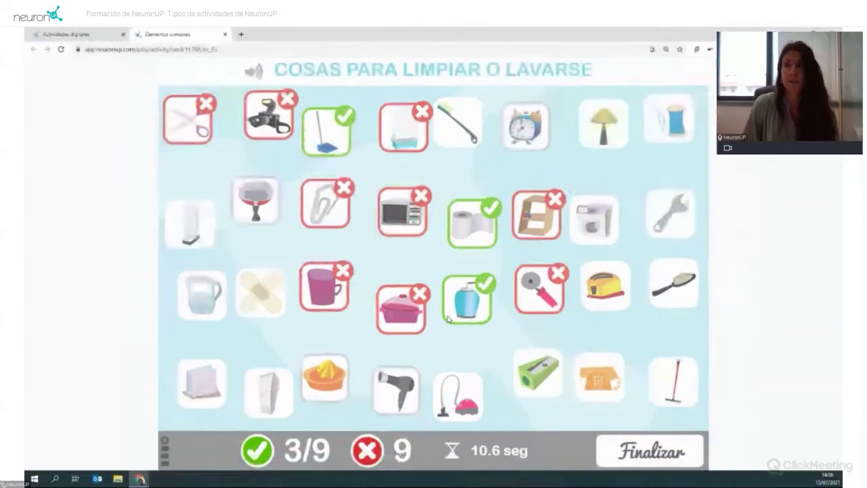
{"action": "left_click", "coordinate": [225, 34]}
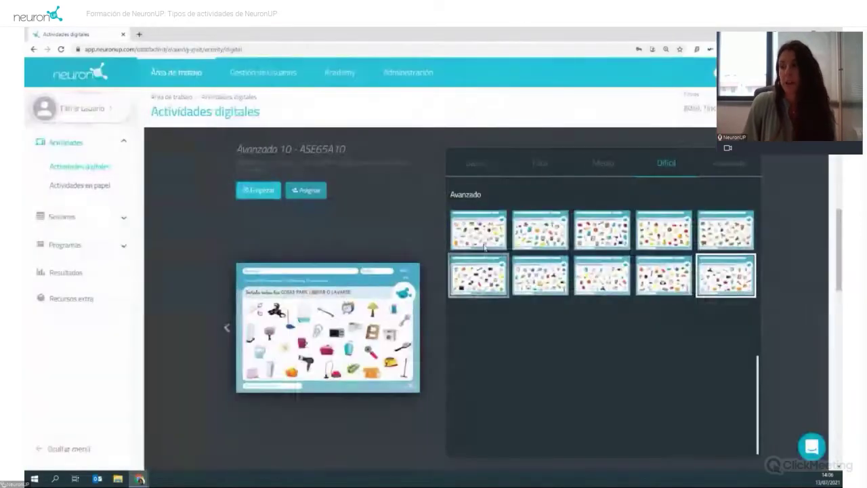
Compare the Avanzado and Básico worksheets of Elementos comunes, ending on Básico 1.
{"action": "scroll", "coordinate": [636, 312], "scroll_direction": "up", "scroll_amount": 10}
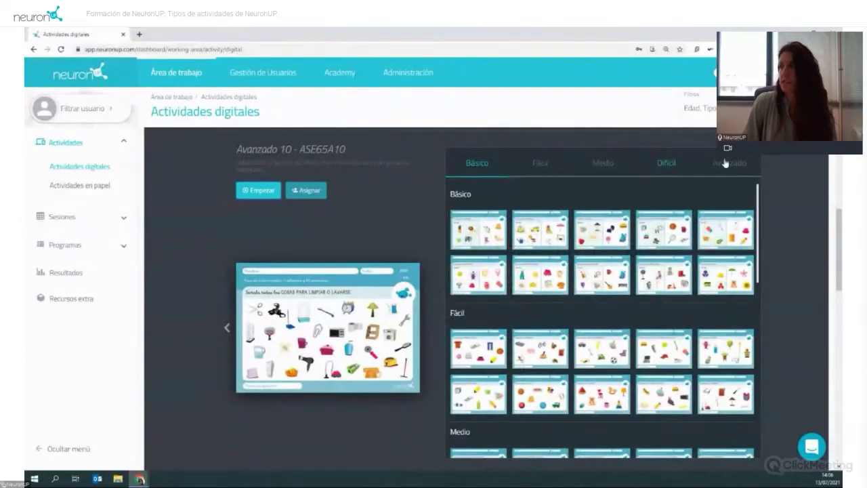
{"action": "left_click", "coordinate": [735, 165]}
{"action": "left_click", "coordinate": [483, 165]}
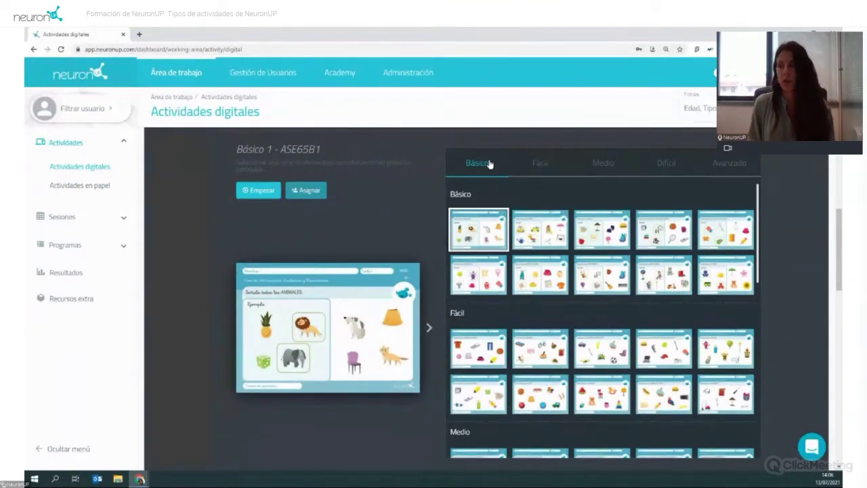
Close the Elementos comunes details and return to the start of the activity list.
{"action": "scroll", "coordinate": [770, 174], "scroll_direction": "up", "scroll_amount": 2}
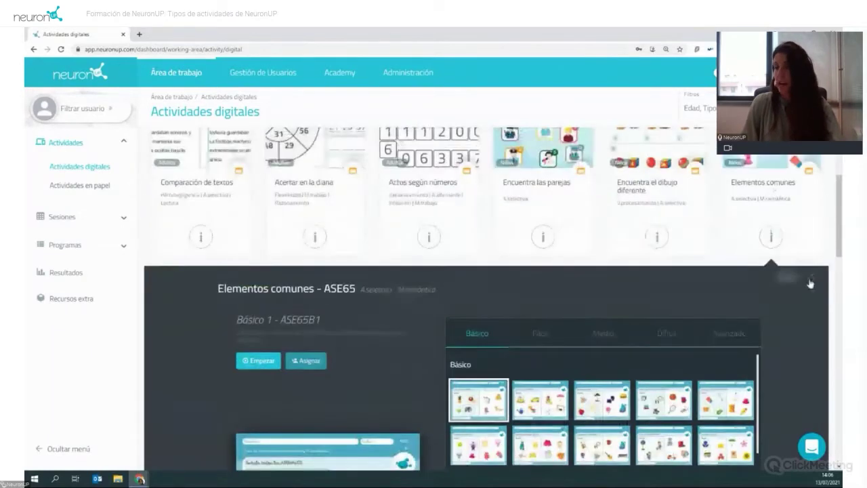
{"action": "left_click", "coordinate": [808, 284]}
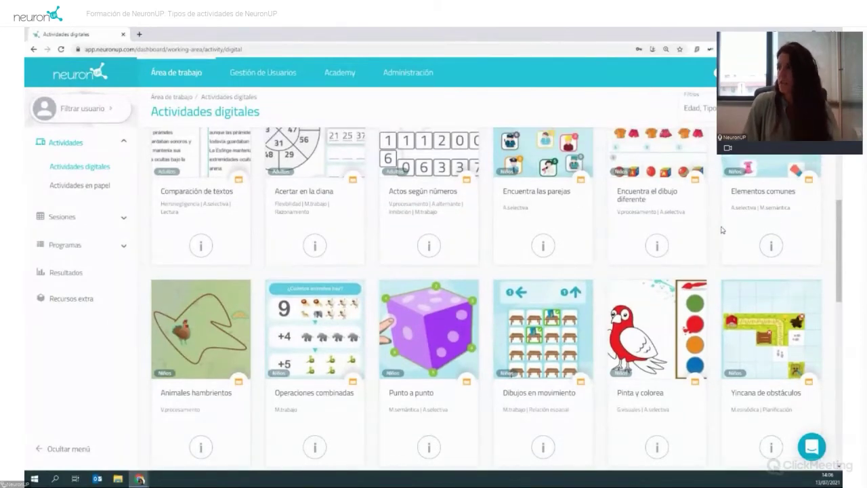
{"action": "scroll", "coordinate": [724, 227], "scroll_direction": "up", "scroll_amount": 5}
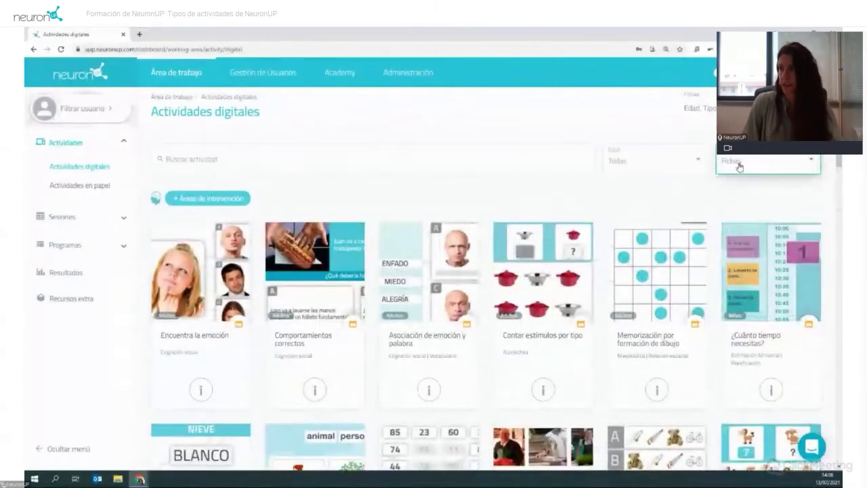
Filter the digital activities to Generadores, find Letras desordenadas among the adult activities and open it.
{"action": "left_click", "coordinate": [737, 163]}
{"action": "left_click", "coordinate": [742, 187]}
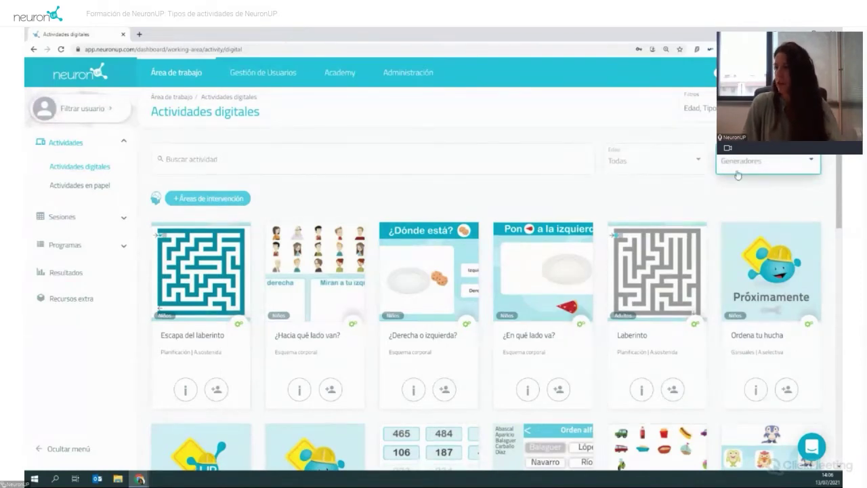
{"action": "scroll", "coordinate": [526, 237], "scroll_direction": "down", "scroll_amount": 2}
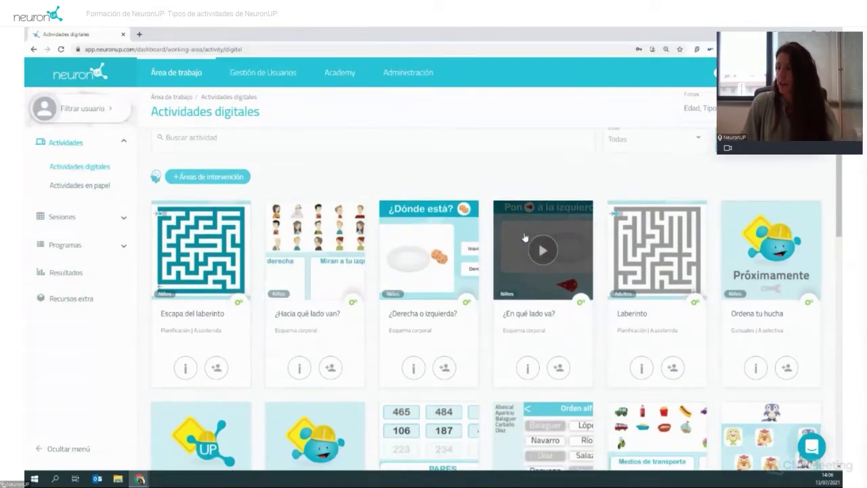
{"action": "scroll", "coordinate": [525, 235], "scroll_direction": "down", "scroll_amount": 5}
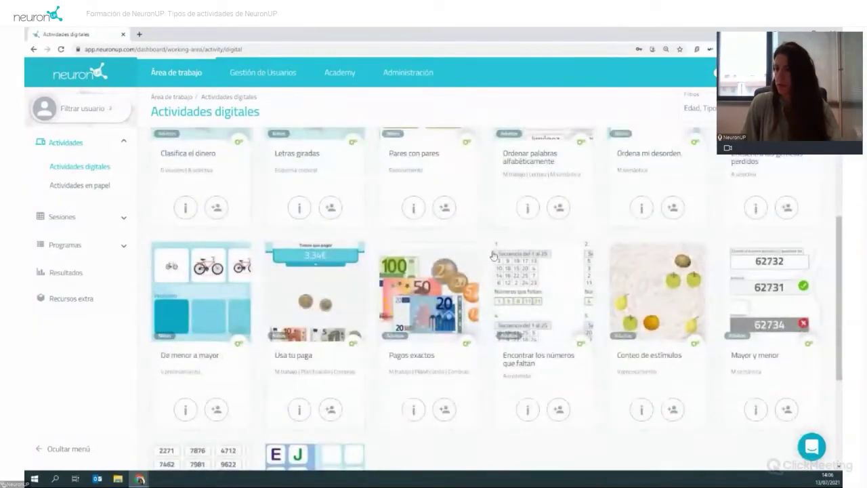
{"action": "scroll", "coordinate": [476, 257], "scroll_direction": "down", "scroll_amount": 3}
{"action": "scroll", "coordinate": [476, 257], "scroll_direction": "down", "scroll_amount": 2}
{"action": "scroll", "coordinate": [476, 257], "scroll_direction": "down", "scroll_amount": 6}
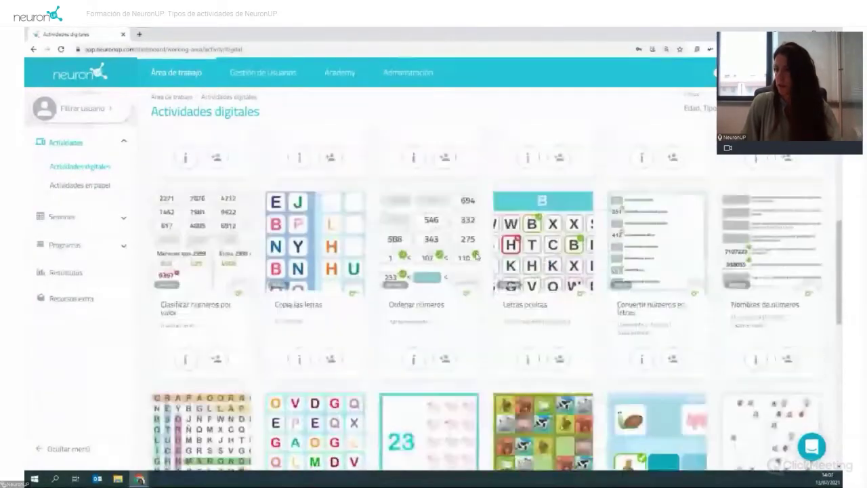
{"action": "mouse_move", "coordinate": [433, 299]}
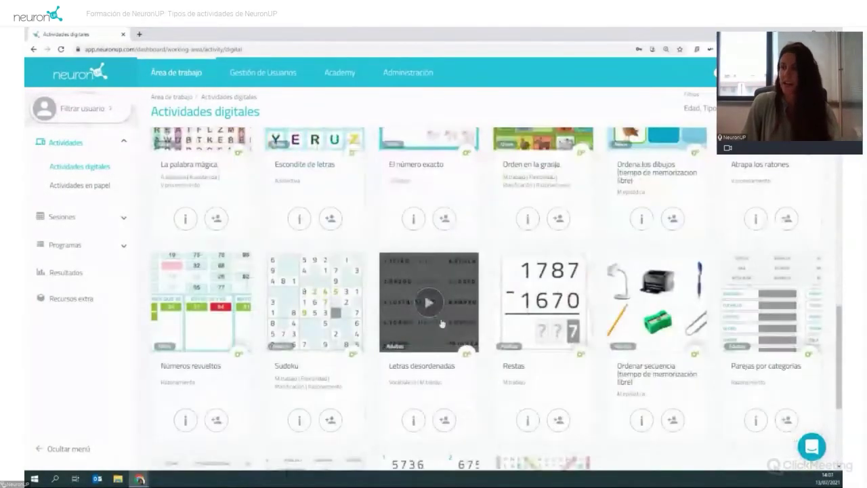
{"action": "left_click", "coordinate": [428, 305]}
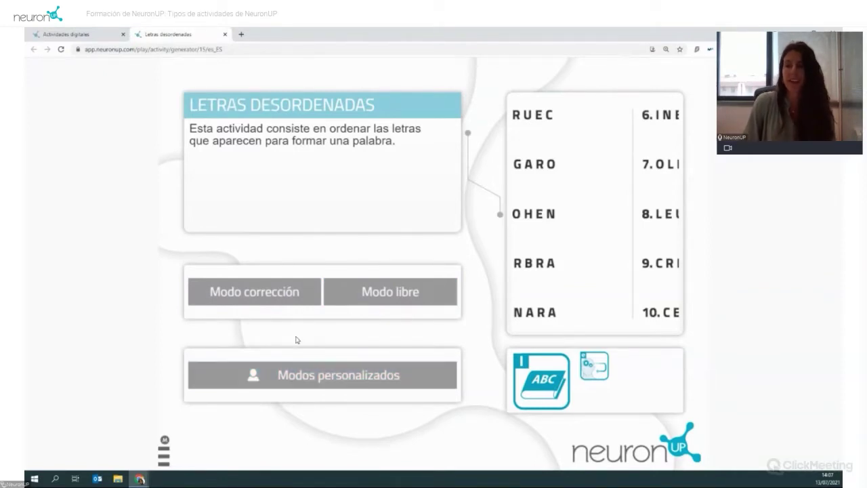
Start Letras desordenadas in correction mode and switch its preview between the scrambled words and their solutions.
{"action": "left_click", "coordinate": [268, 299]}
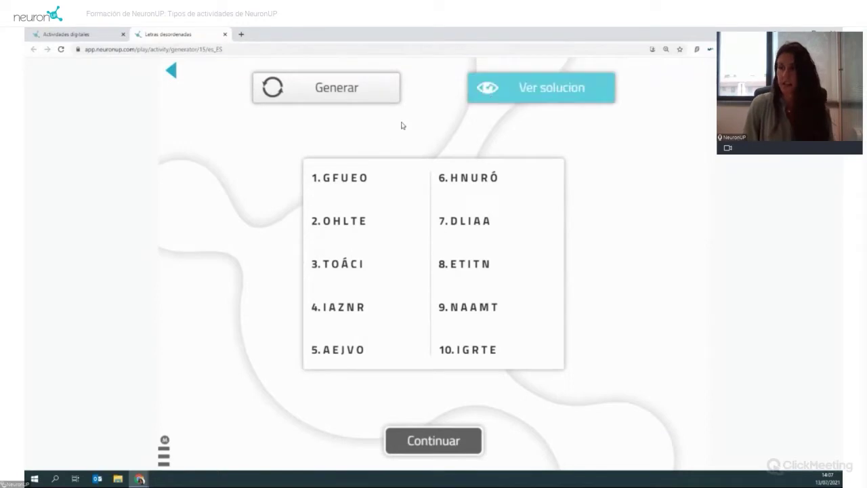
{"action": "left_click", "coordinate": [548, 102]}
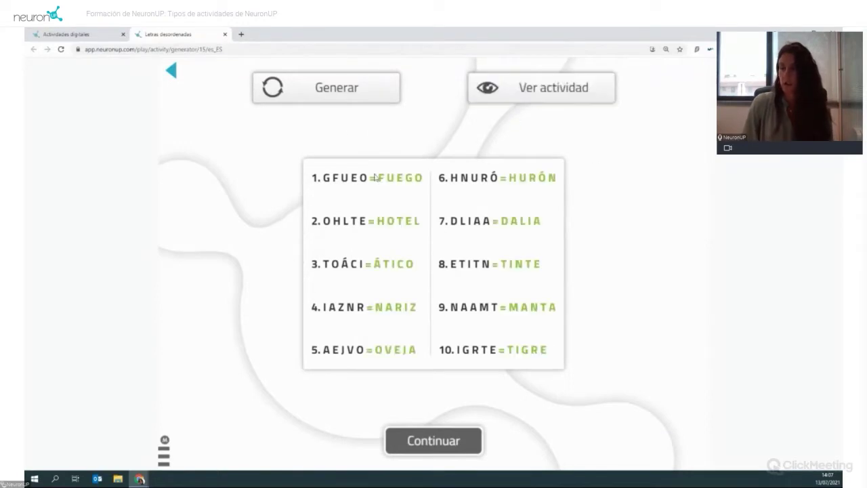
{"action": "left_click", "coordinate": [529, 105]}
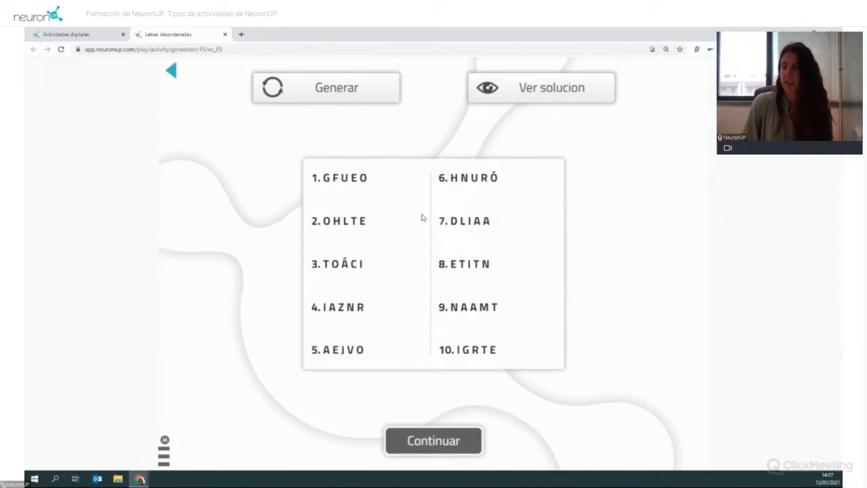
{"action": "left_click", "coordinate": [517, 100]}
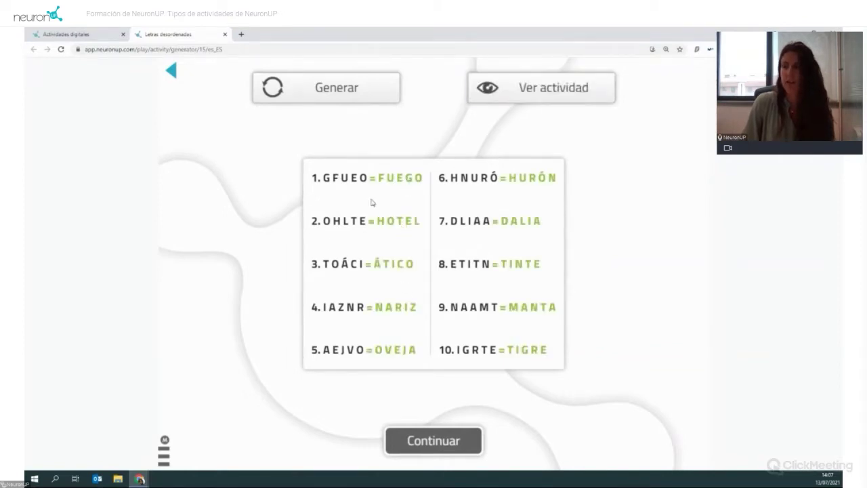
Generate a series of new scrambled-word sets and show the solutions for the last one.
{"action": "left_click", "coordinate": [306, 95]}
{"action": "left_click", "coordinate": [307, 95]}
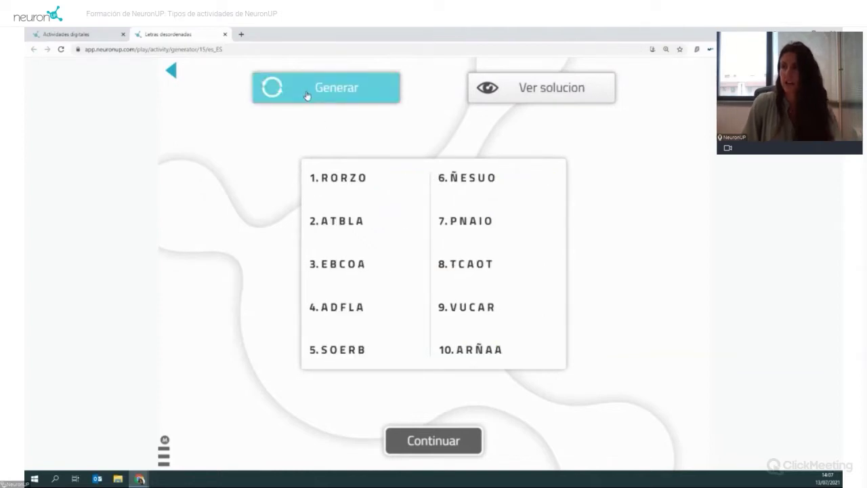
{"action": "left_click", "coordinate": [306, 94]}
{"action": "left_click", "coordinate": [306, 95]}
{"action": "left_click", "coordinate": [306, 95]}
{"action": "left_click", "coordinate": [306, 94]}
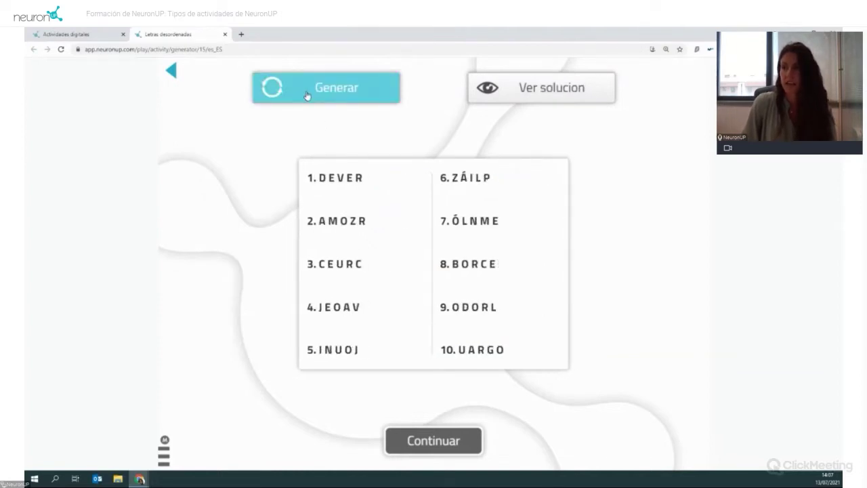
{"action": "left_click", "coordinate": [306, 95]}
{"action": "left_click", "coordinate": [307, 95]}
{"action": "left_click", "coordinate": [307, 94]}
{"action": "left_click", "coordinate": [309, 93]}
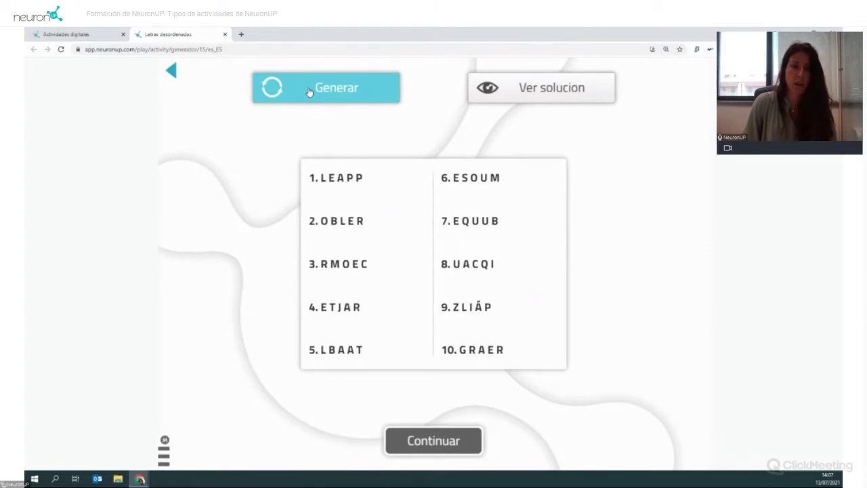
{"action": "left_click", "coordinate": [508, 99]}
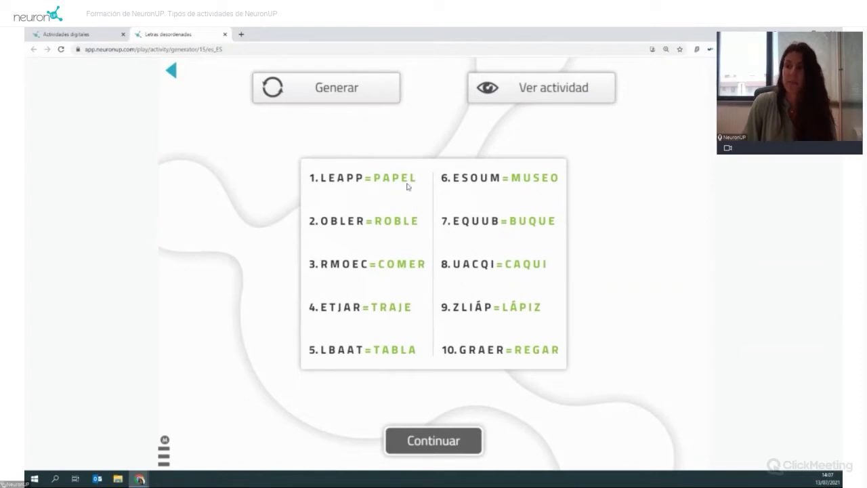
Generate several more scrambled-word sets with the solutions hidden, and return to the Letras desordenadas start screen.
{"action": "left_click", "coordinate": [352, 104]}
{"action": "left_click", "coordinate": [353, 104]}
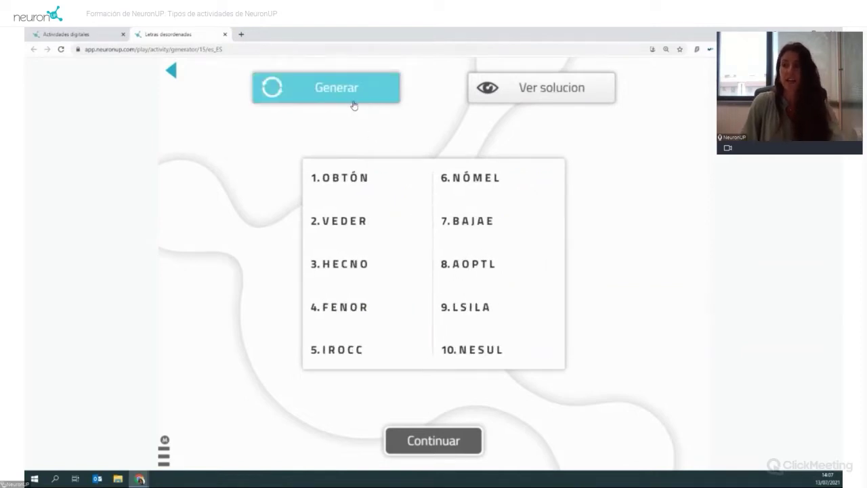
{"action": "left_click", "coordinate": [354, 106]}
{"action": "left_click", "coordinate": [354, 105]}
{"action": "left_click", "coordinate": [354, 105]}
{"action": "left_click", "coordinate": [354, 105]}
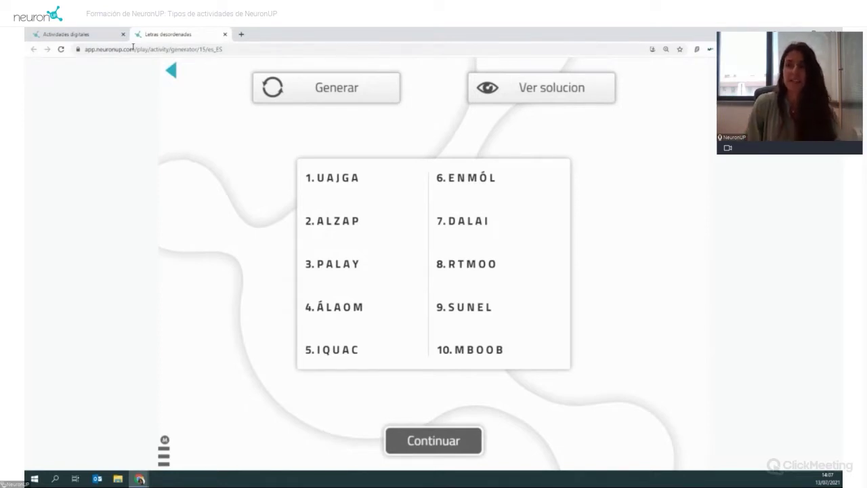
{"action": "left_click", "coordinate": [173, 74]}
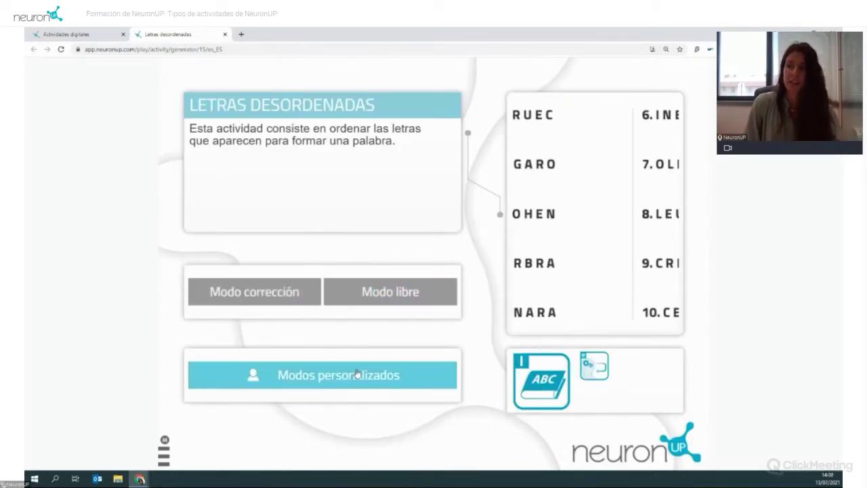
Create a personalised mode for Letras desordenadas named EJEMPLO FORMACIÓN and continue to its settings.
{"action": "left_click", "coordinate": [334, 373]}
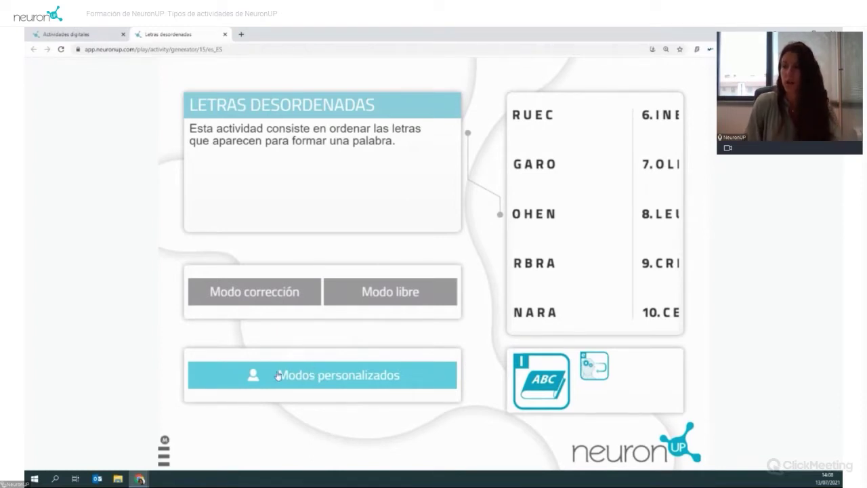
{"action": "left_click", "coordinate": [325, 382]}
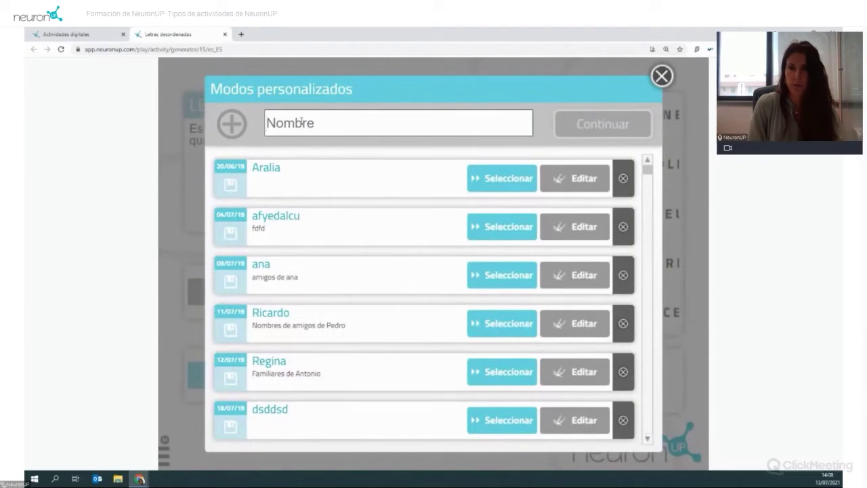
{"action": "left_click", "coordinate": [300, 122]}
{"action": "type", "text": "EJEM"}
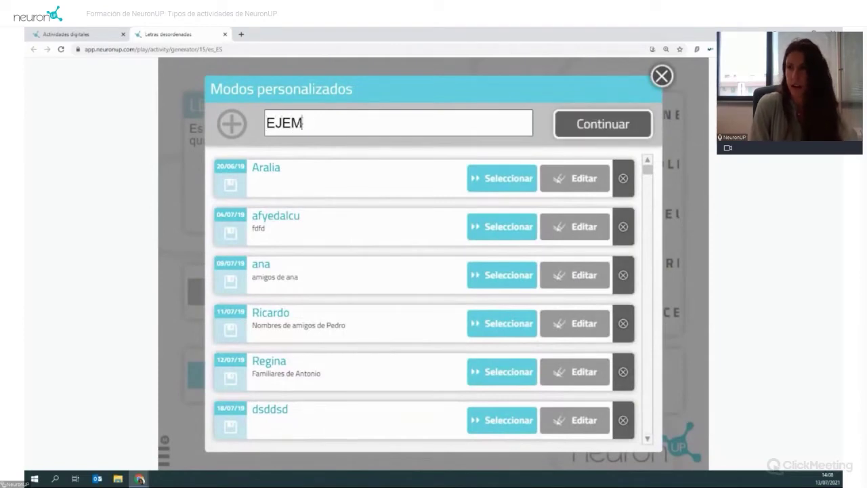
{"action": "type", "text": "PLO FORMACIÓN"}
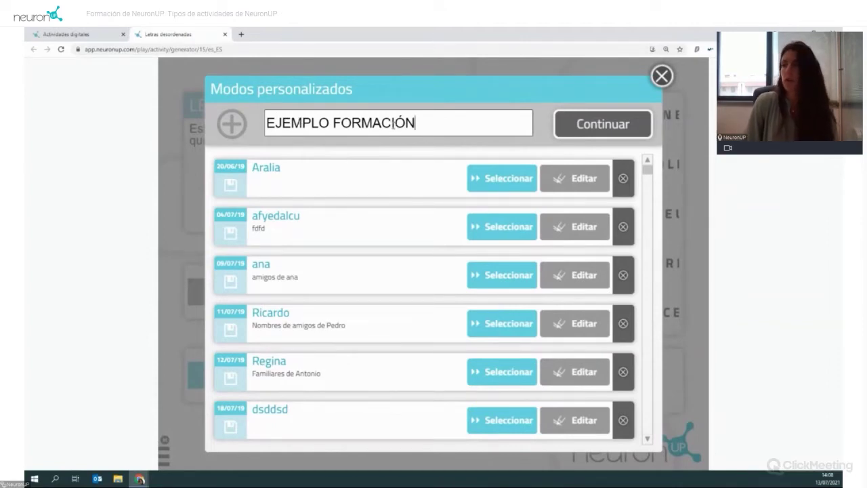
{"action": "left_click", "coordinate": [593, 128]}
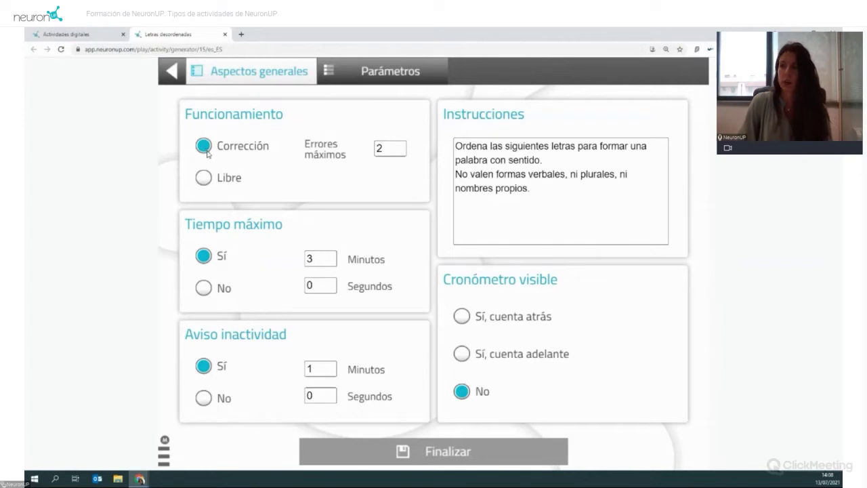
Set the maximum errors for correction to 4 and switch the operating mode to Libre.
{"action": "left_click", "coordinate": [401, 144]}
{"action": "left_click", "coordinate": [401, 144]}
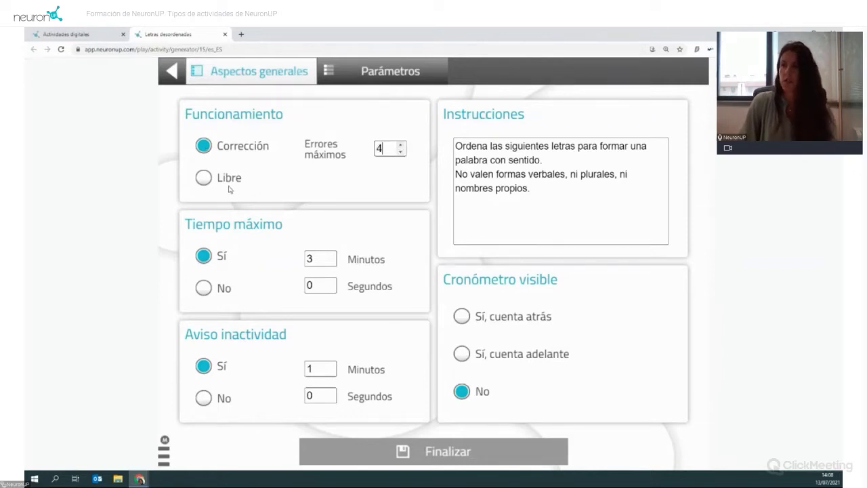
{"action": "left_click", "coordinate": [203, 178]}
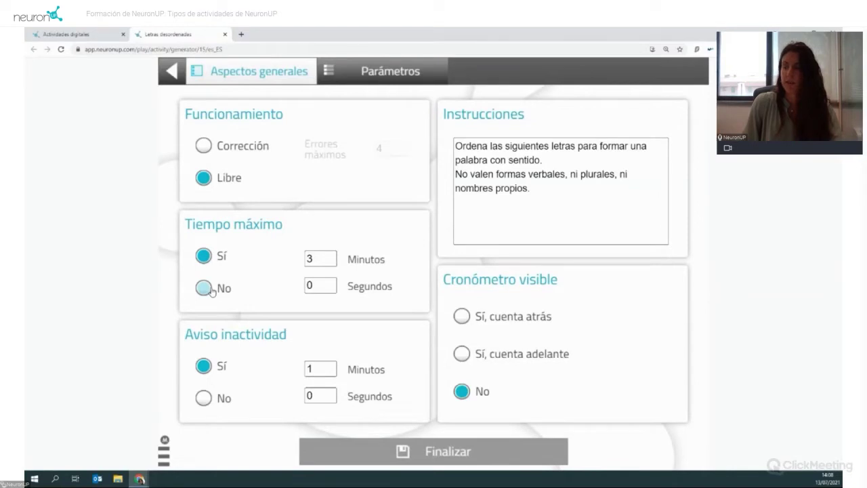
Try 2 minutes for both the maximum time and the inactivity warning, and set both options to No.
{"action": "left_click", "coordinate": [331, 263]}
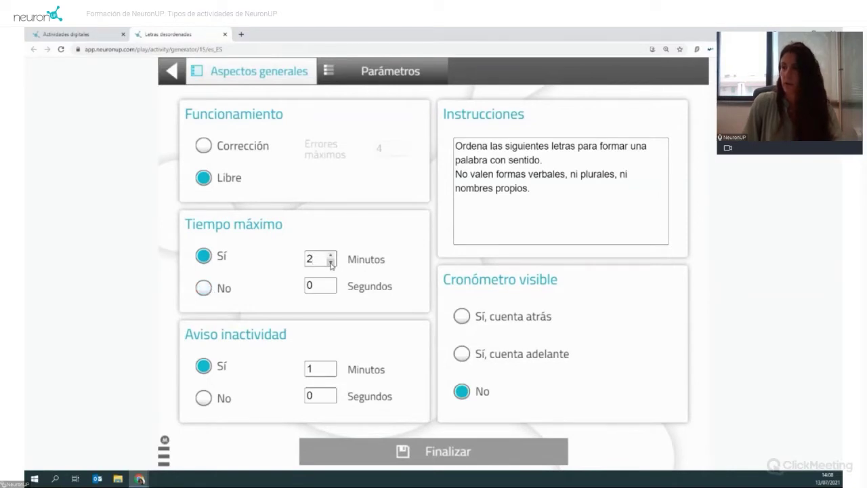
{"action": "left_click", "coordinate": [207, 289]}
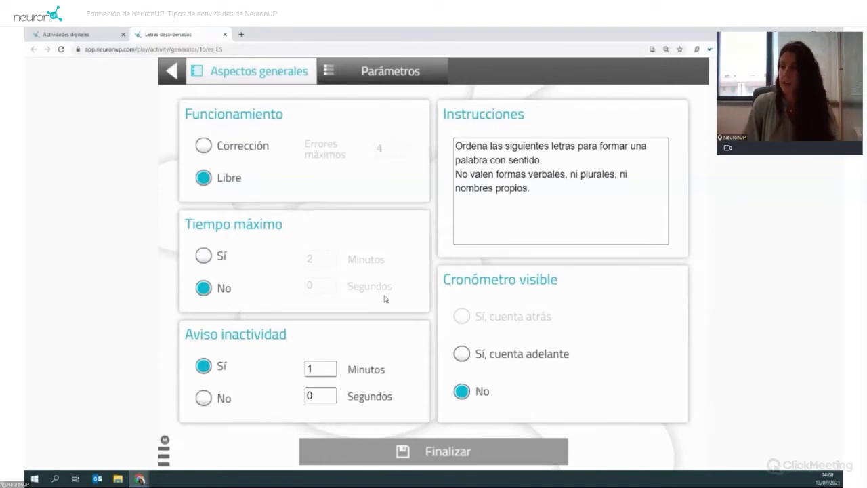
{"action": "left_click", "coordinate": [331, 365]}
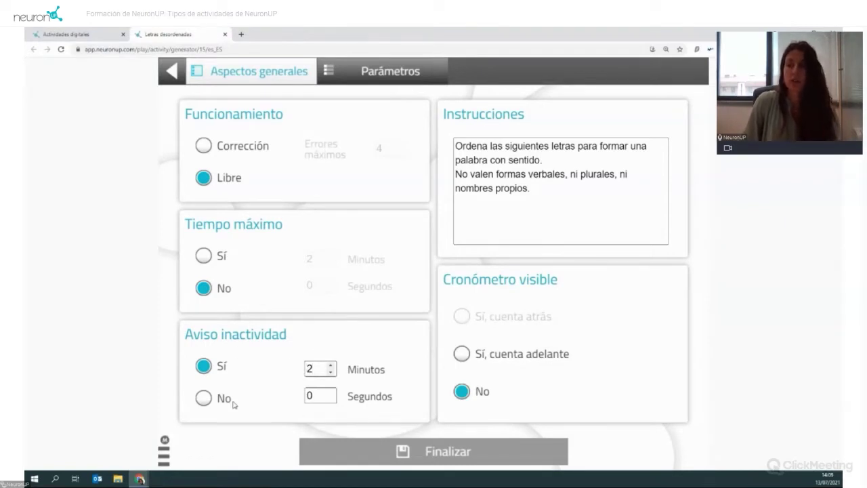
{"action": "left_click", "coordinate": [205, 400]}
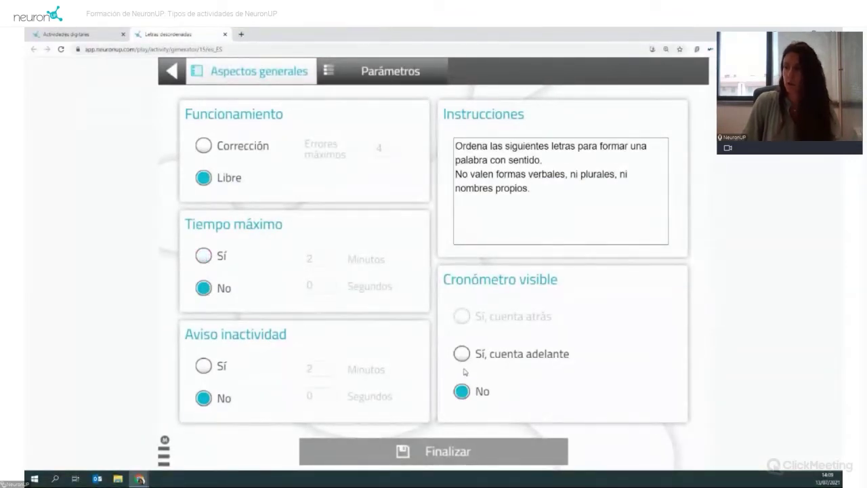
With the maximum time enabled, try the countdown timer and select Sí, cuenta adelante; set the maximum time back to No.
{"action": "left_click", "coordinate": [205, 257]}
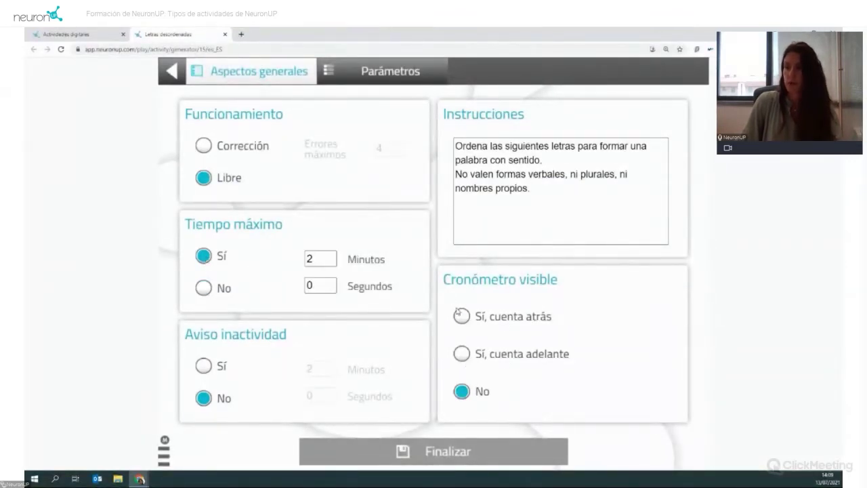
{"action": "left_click", "coordinate": [462, 317]}
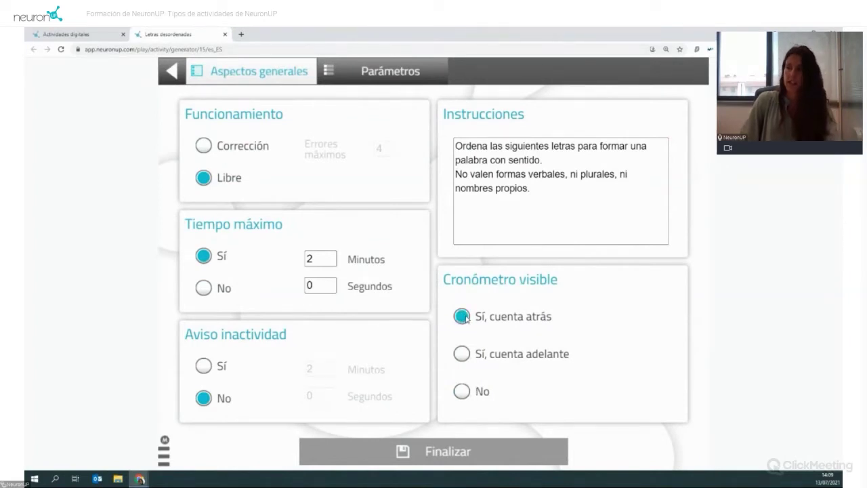
{"action": "left_click", "coordinate": [462, 352]}
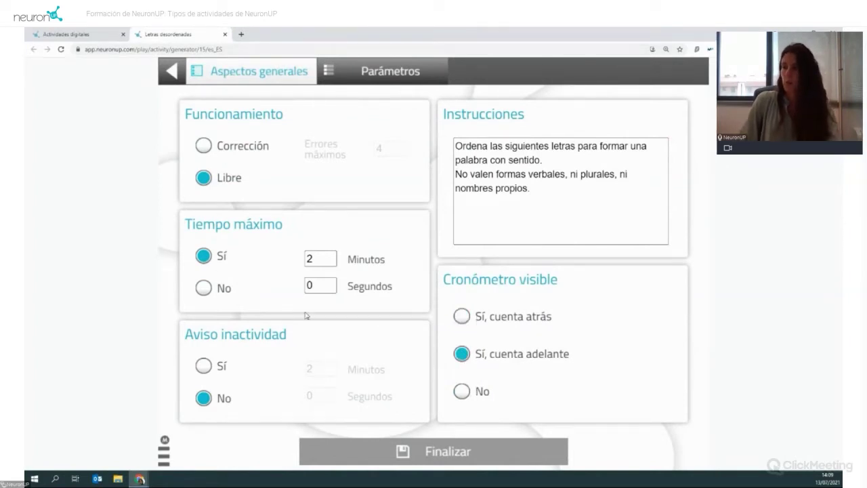
{"action": "left_click", "coordinate": [205, 288]}
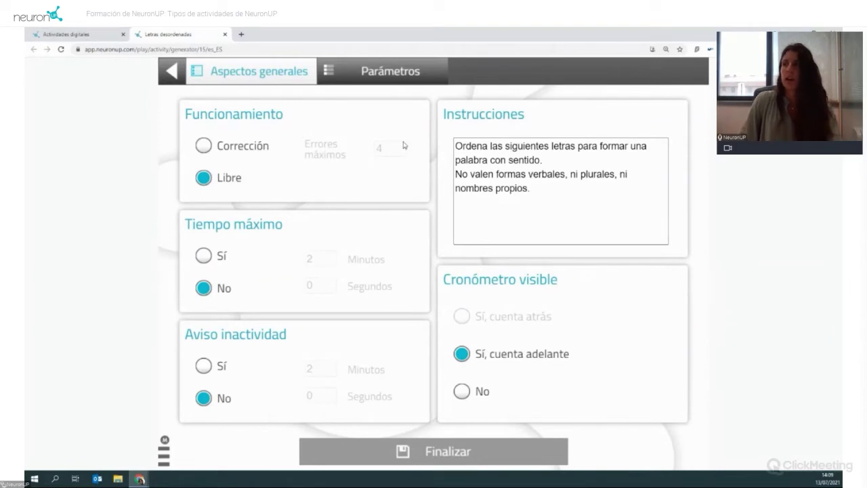
Append "¡Ánimo!" to the end of the instructions text of the personalised mode.
{"action": "left_click", "coordinate": [547, 190]}
{"action": "type", "text": "¡"}
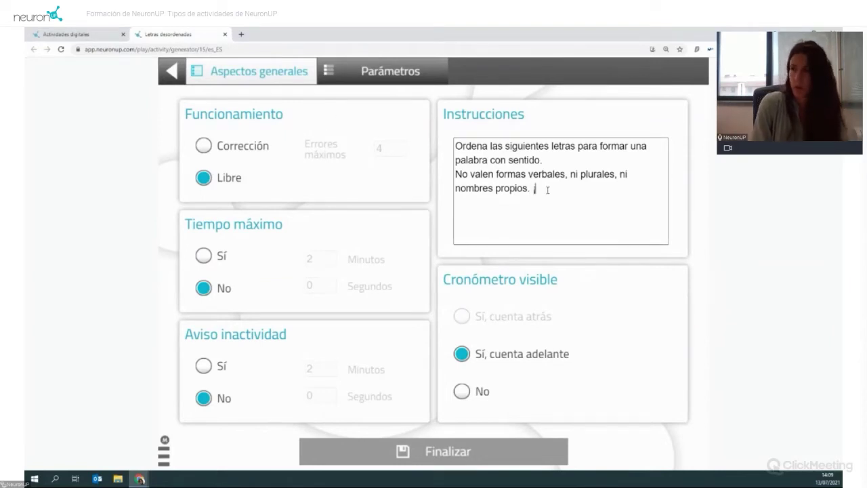
{"action": "type", "text": "áNIM"}
{"action": "key", "text": "BackSpace"}
{"action": "key", "text": "BackSpace"}
{"action": "key", "text": "BackSpace"}
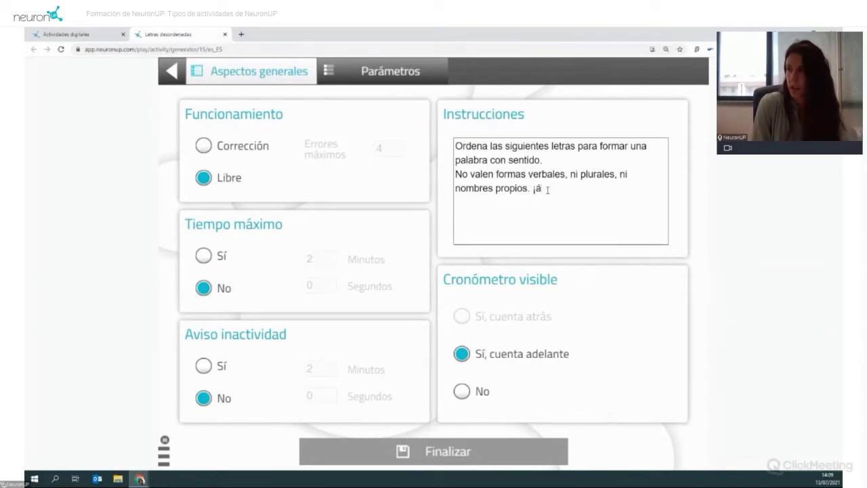
{"action": "type", "text": "Ánimo!"}
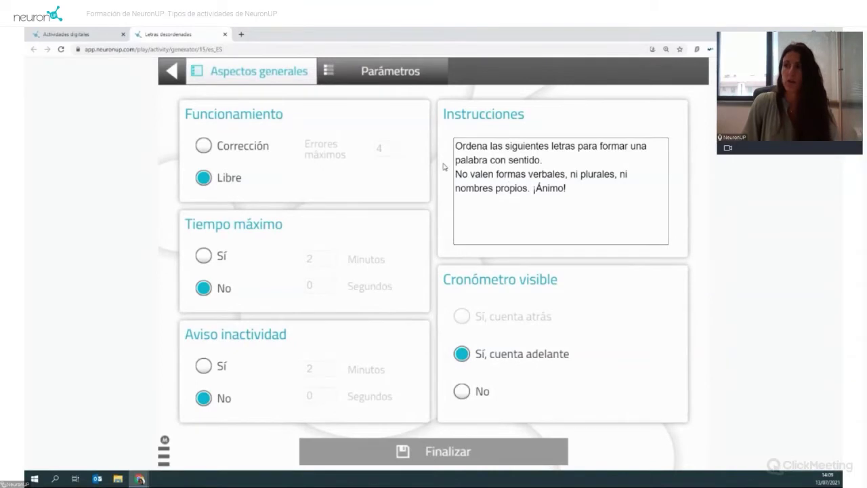
In the activity's parameters, try 3 letters for the random words, then set the length to 7 letters.
{"action": "left_click", "coordinate": [383, 75]}
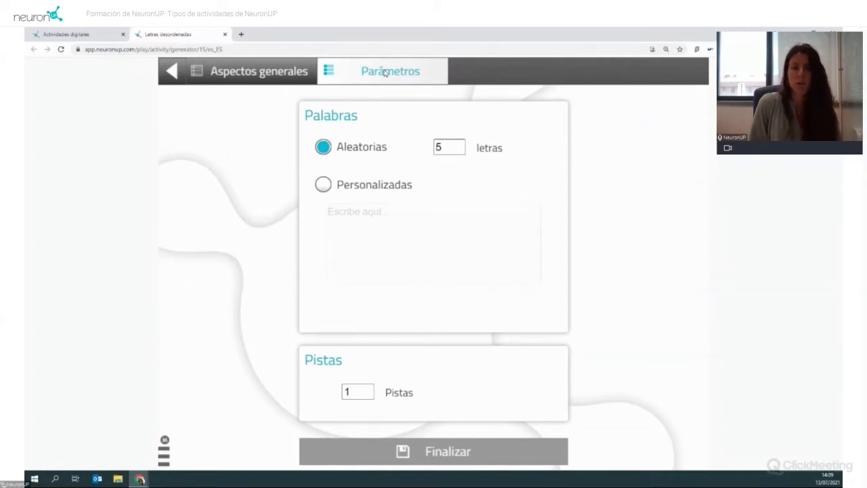
{"action": "mouse_move", "coordinate": [461, 155]}
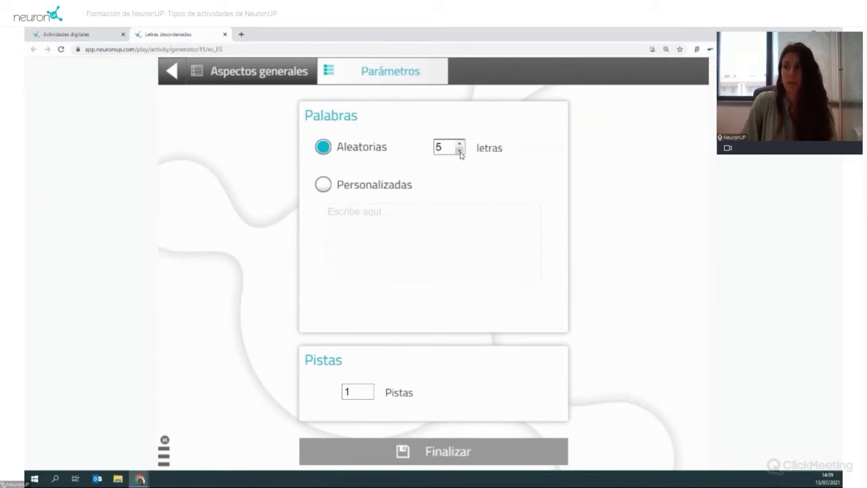
{"action": "left_click", "coordinate": [459, 153]}
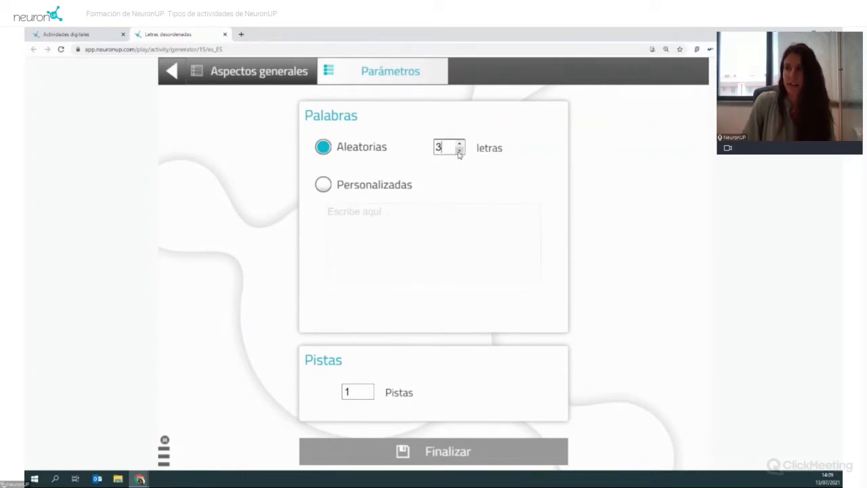
{"action": "left_click", "coordinate": [459, 144]}
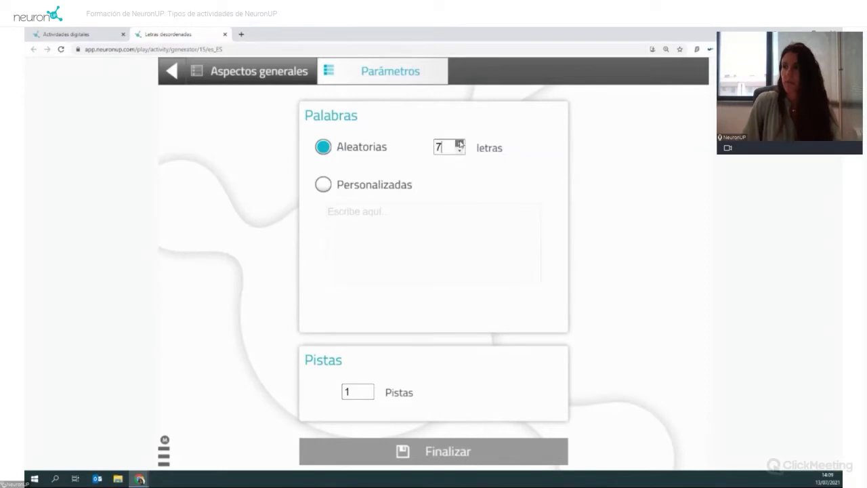
{"action": "left_click", "coordinate": [459, 144]}
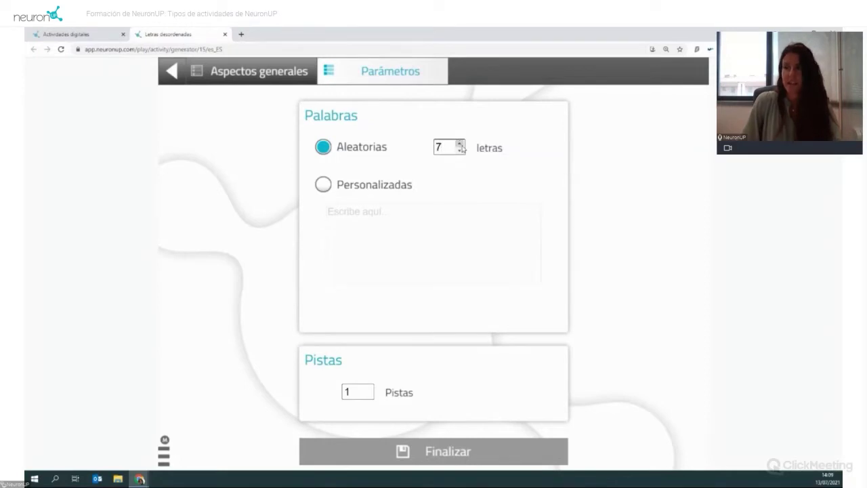
Switch the words to Personalizadas, enter five first names separated by commas without spaces, and set the hints to 2.
{"action": "left_click", "coordinate": [323, 184]}
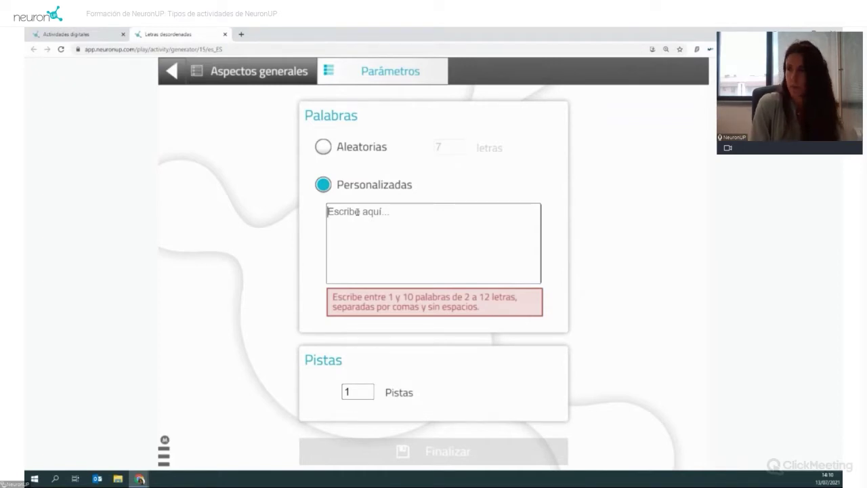
{"action": "type", "text": "luci"}
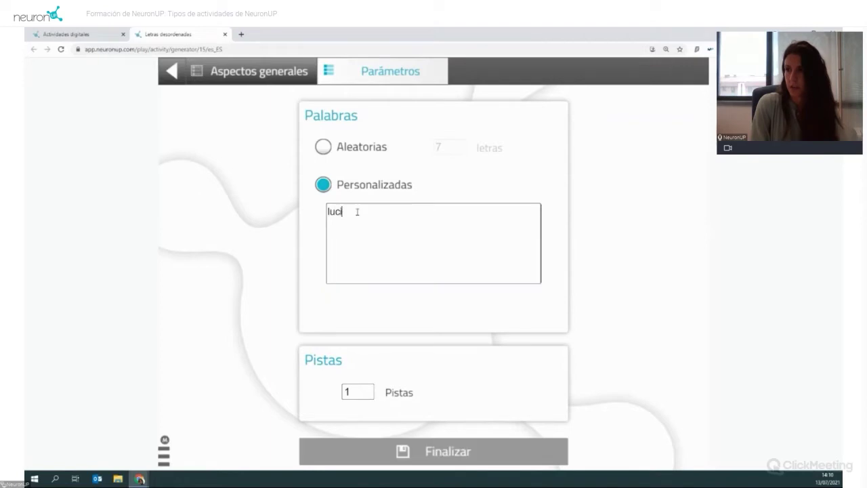
{"action": "type", "text": "a,"}
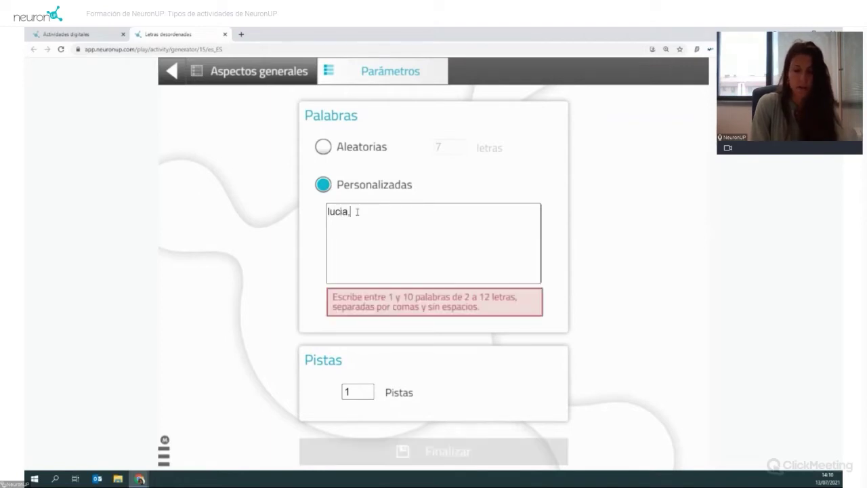
{"action": "type", "text": "angela,"}
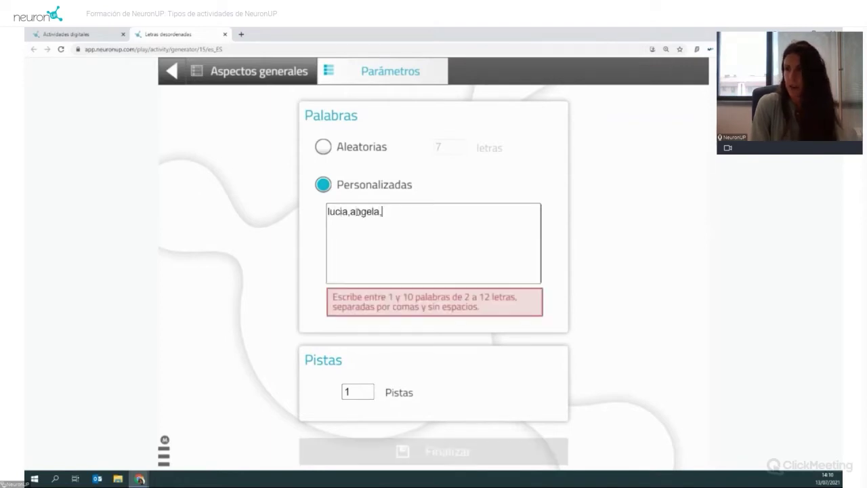
{"action": "type", "text": "pedro,marta,luis"}
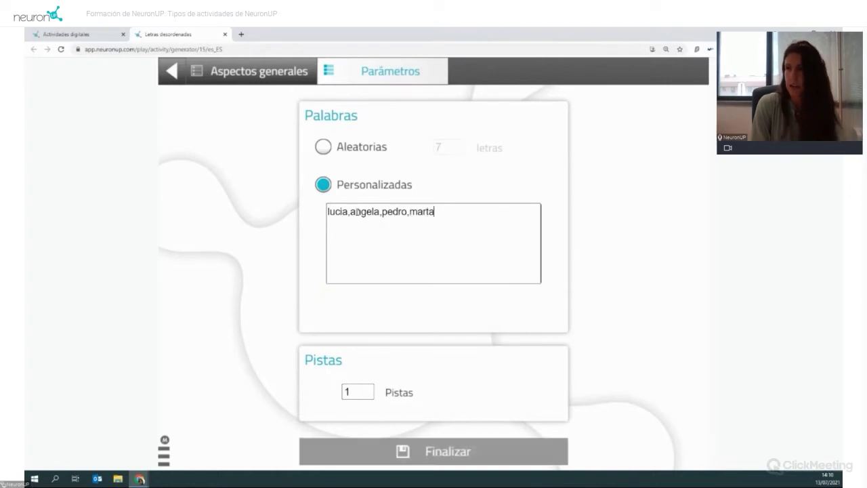
{"action": "left_click", "coordinate": [368, 388]}
Finish the personalised mode EJEMPLO FORMACIÓN and add it with the description "amigos de la formación".
{"action": "left_click", "coordinate": [428, 455]}
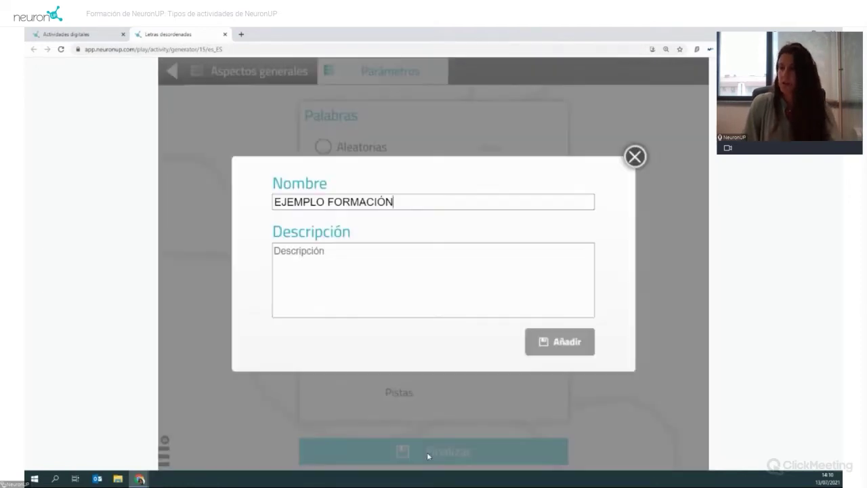
{"action": "left_click", "coordinate": [306, 264]}
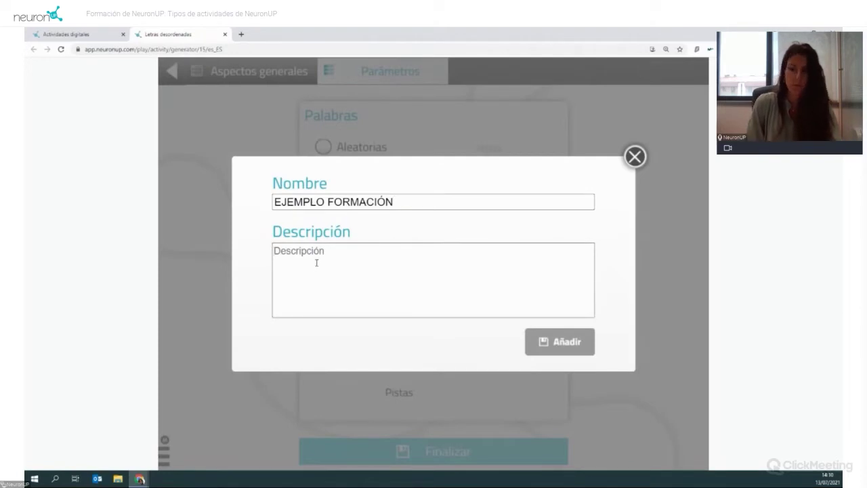
{"action": "type", "text": "amigos de la formación"}
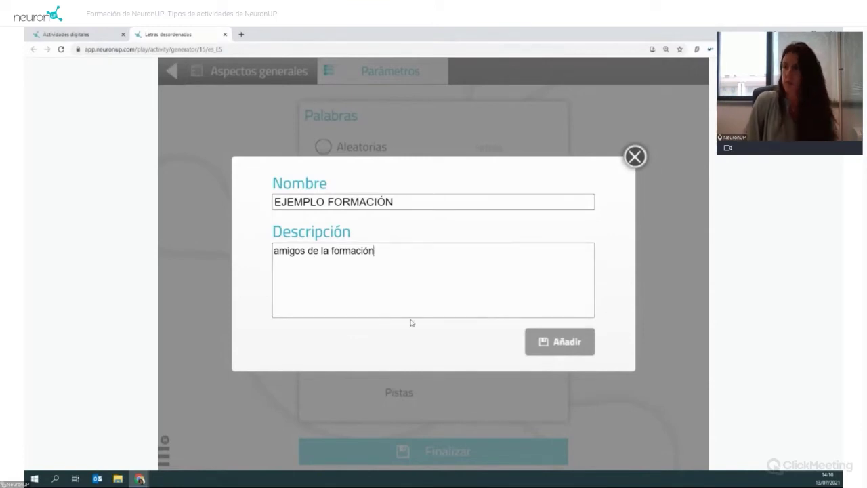
{"action": "left_click", "coordinate": [552, 344]}
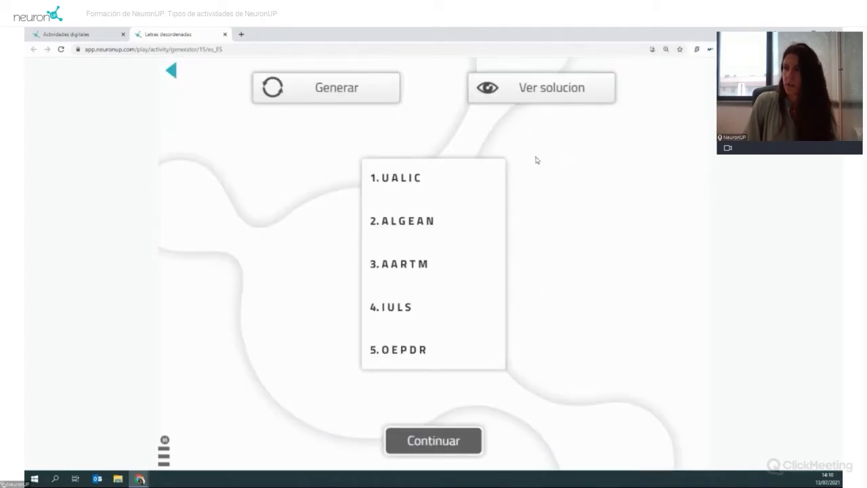
Show and hide the solution of the scrambled words, and generate a new arrangement of them.
{"action": "left_click", "coordinate": [526, 101]}
{"action": "left_click", "coordinate": [511, 98]}
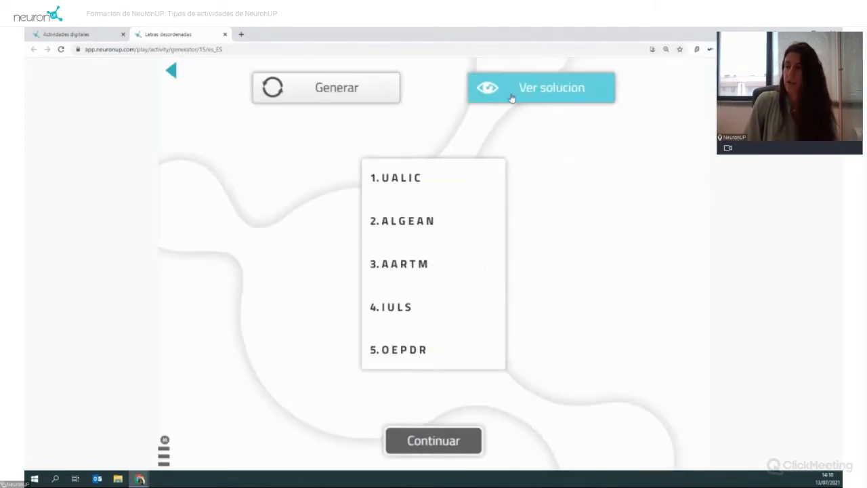
{"action": "left_click", "coordinate": [355, 99]}
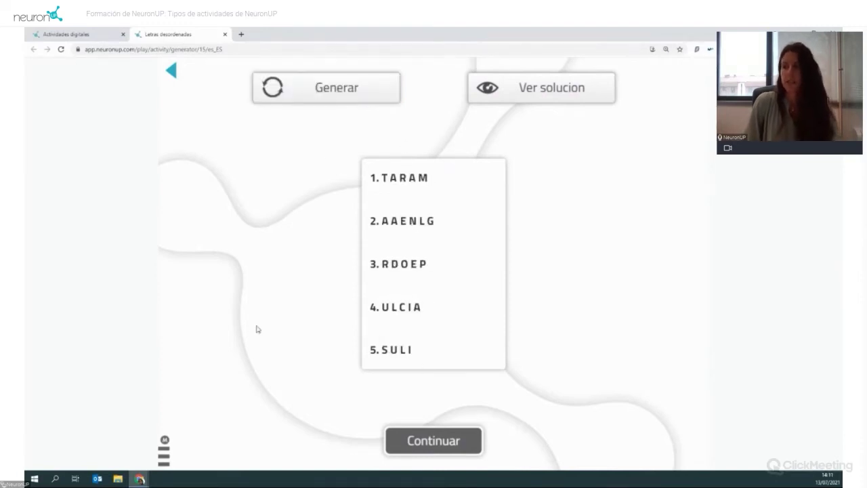
Start the Letras desordenadas activity to view its first exercise, and close the activity.
{"action": "left_click", "coordinate": [443, 440]}
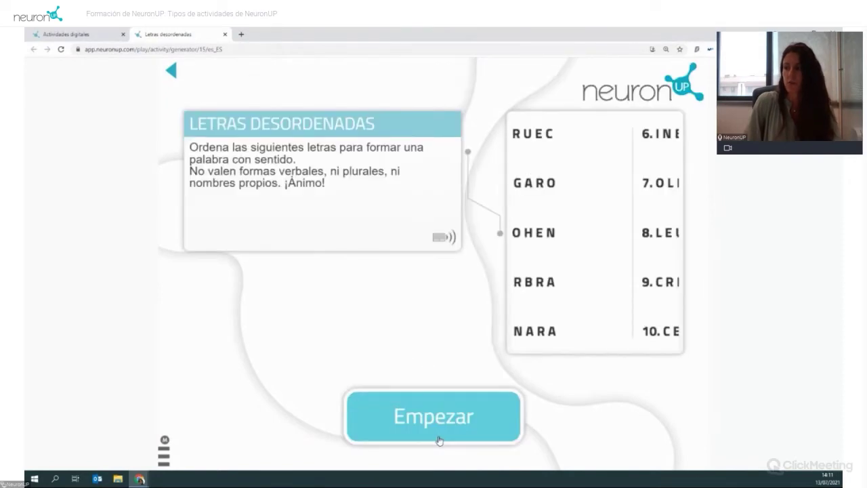
{"action": "left_click", "coordinate": [437, 439]}
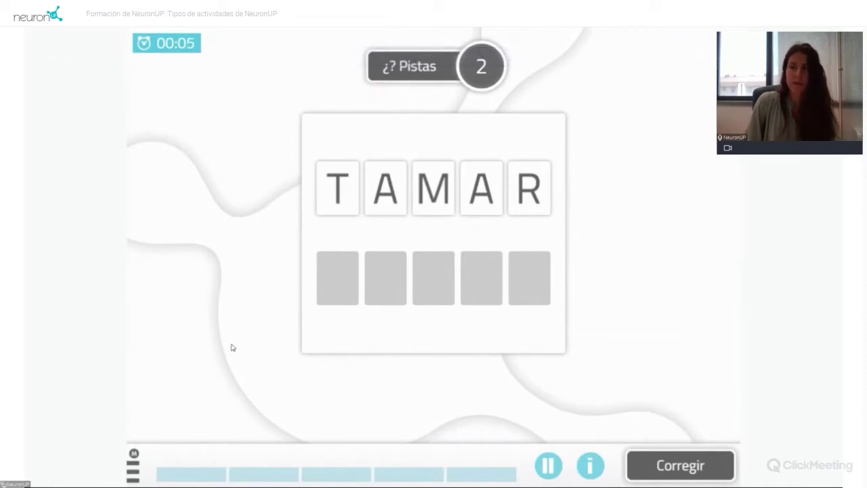
{"action": "key", "text": "Escape"}
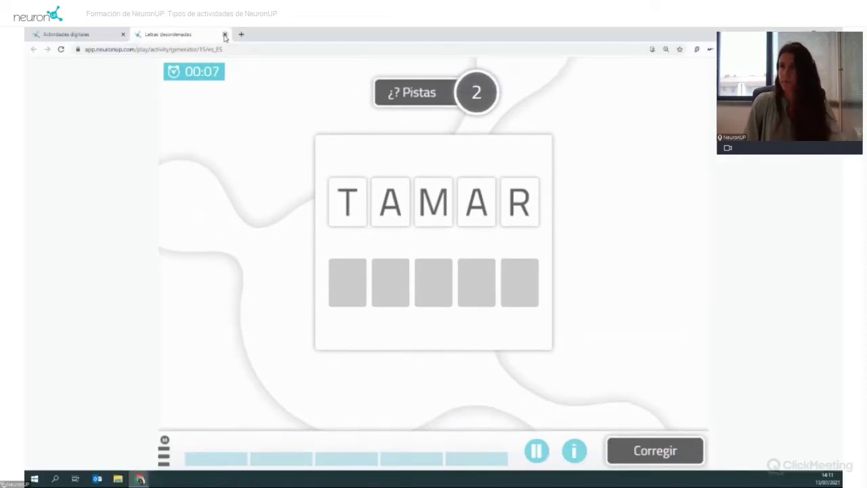
{"action": "left_click", "coordinate": [226, 34]}
Go to the paper activities and filter them by the type Generadores.
{"action": "scroll", "coordinate": [637, 214], "scroll_direction": "up", "scroll_amount": 15}
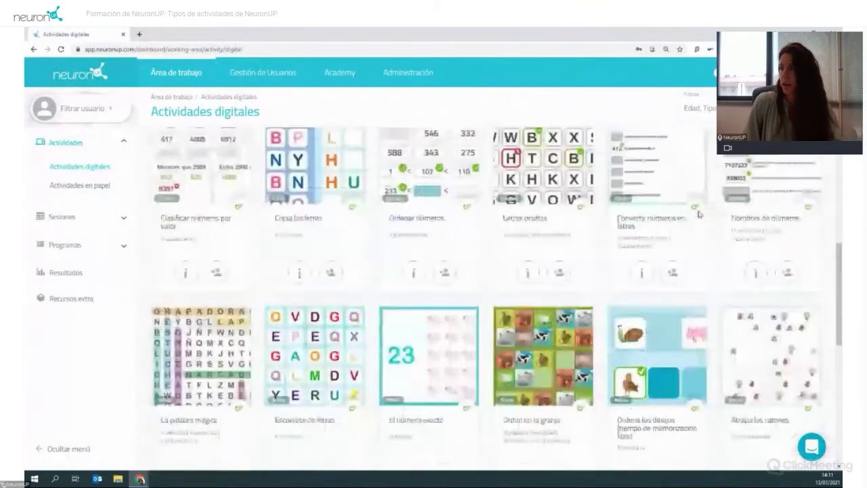
{"action": "left_click", "coordinate": [96, 186]}
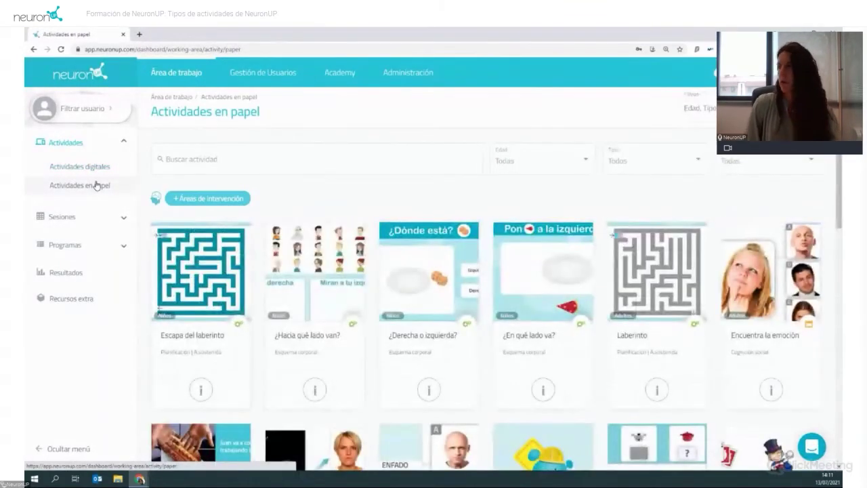
{"action": "left_click", "coordinate": [637, 168]}
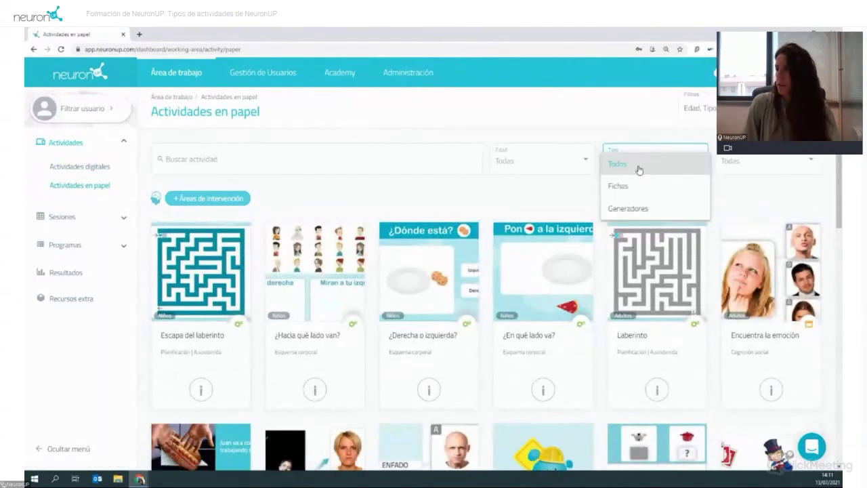
{"action": "left_click", "coordinate": [630, 209]}
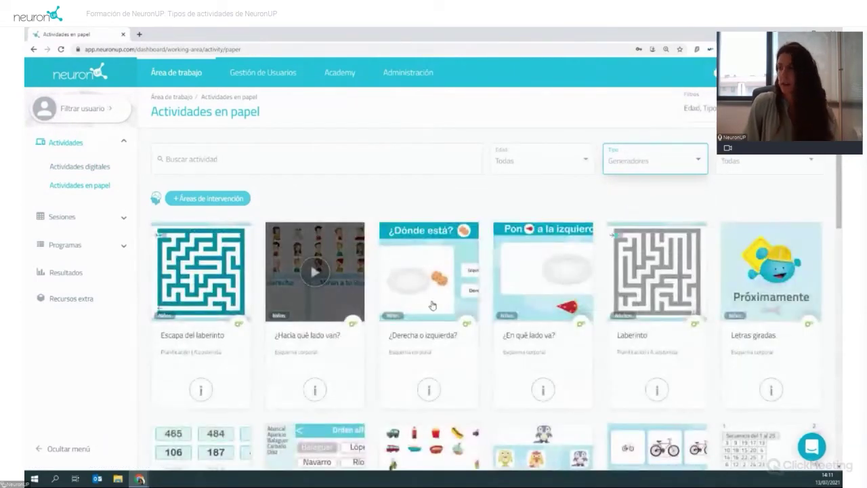
Open the paper activity "Encontrar los números que faltan" in its default mode.
{"action": "scroll", "coordinate": [548, 333], "scroll_direction": "down", "scroll_amount": 3}
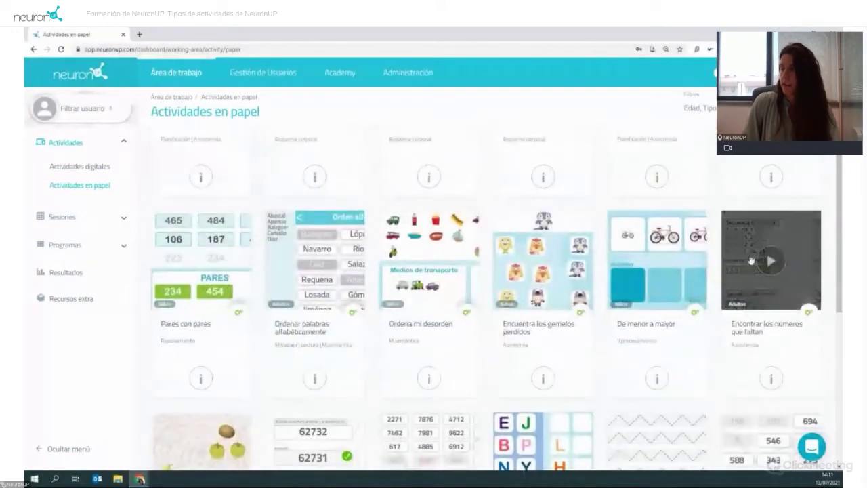
{"action": "left_click", "coordinate": [771, 265]}
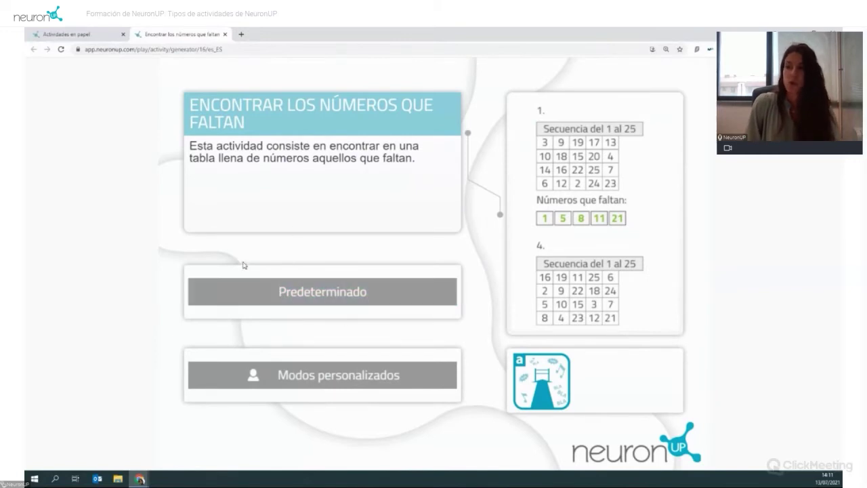
{"action": "left_click", "coordinate": [285, 298]}
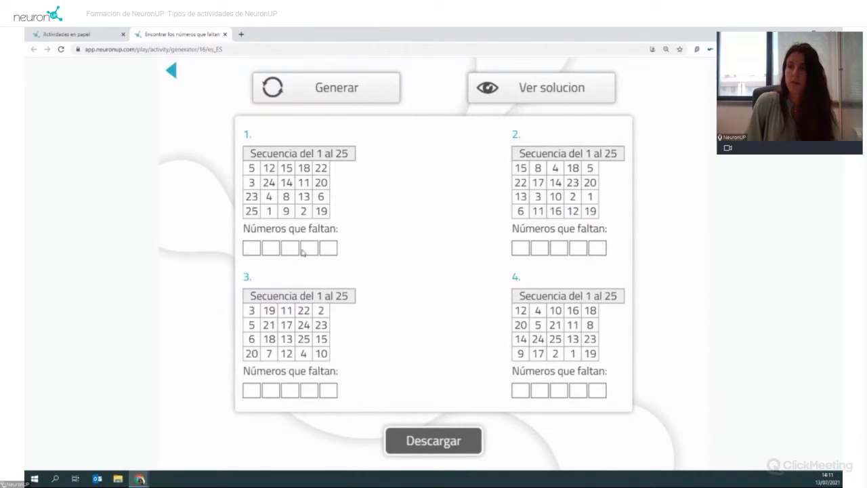
Check the solution of the missing-number tables, generate new tables and check their solution as well, returning to the activity view.
{"action": "left_click", "coordinate": [535, 88]}
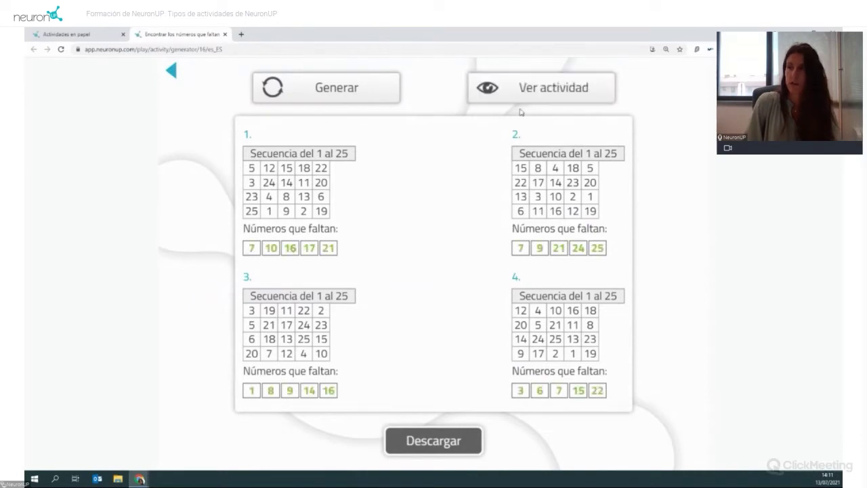
{"action": "left_click", "coordinate": [530, 101]}
{"action": "left_click", "coordinate": [336, 96]}
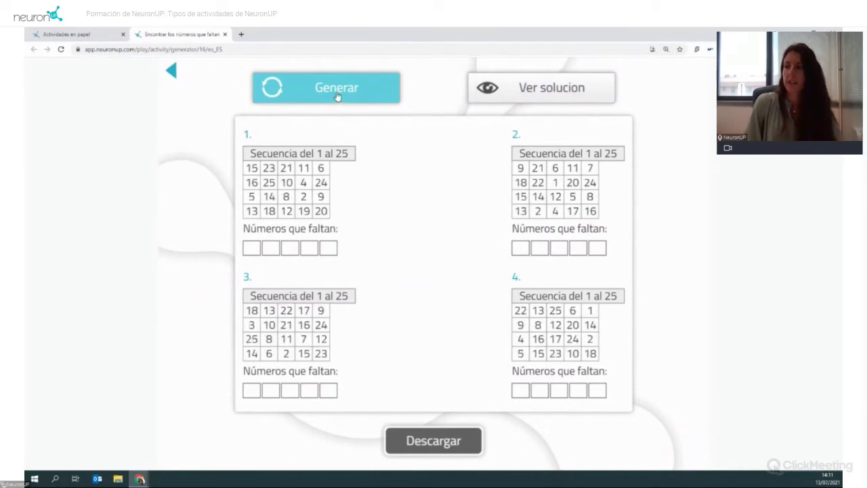
{"action": "left_click", "coordinate": [337, 97]}
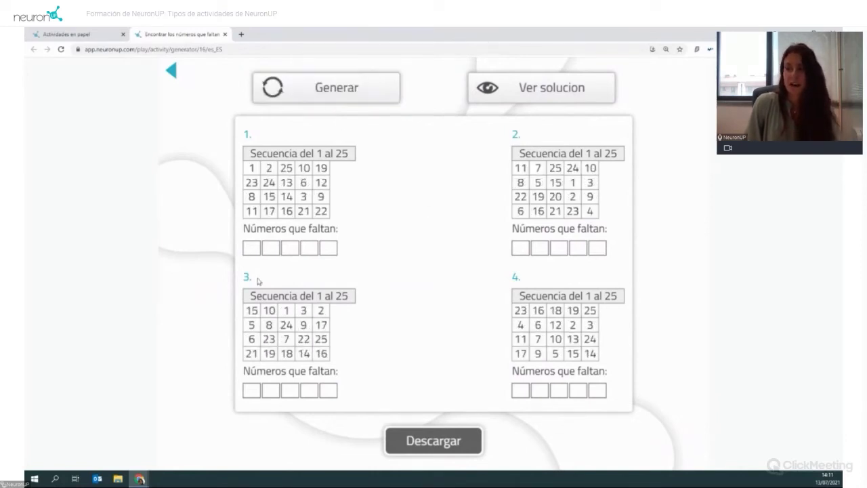
{"action": "left_click", "coordinate": [493, 105]}
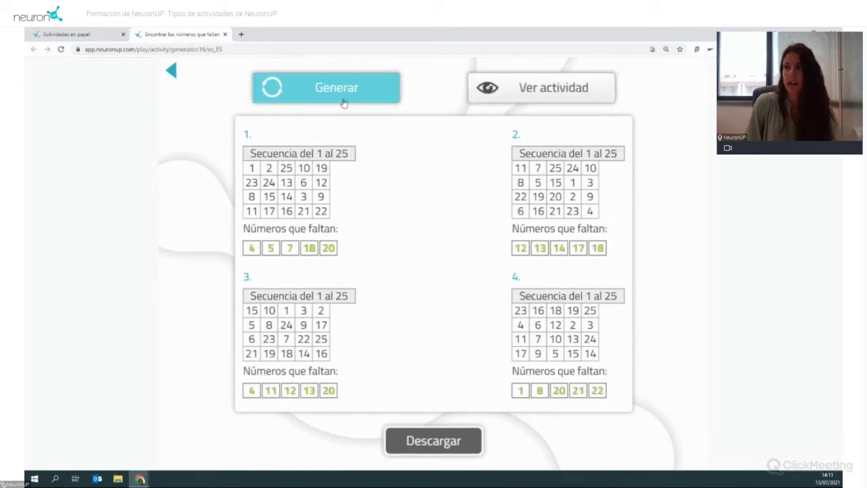
{"action": "left_click", "coordinate": [509, 97]}
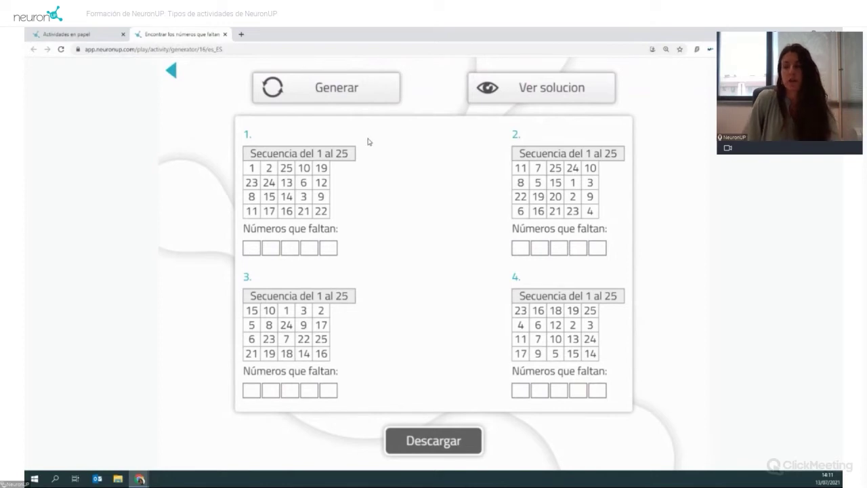
Regenerate the missing-number tables repeatedly to produce a fresh set of exercises.
{"action": "left_click", "coordinate": [350, 94]}
{"action": "left_click", "coordinate": [350, 93]}
{"action": "left_click", "coordinate": [350, 93]}
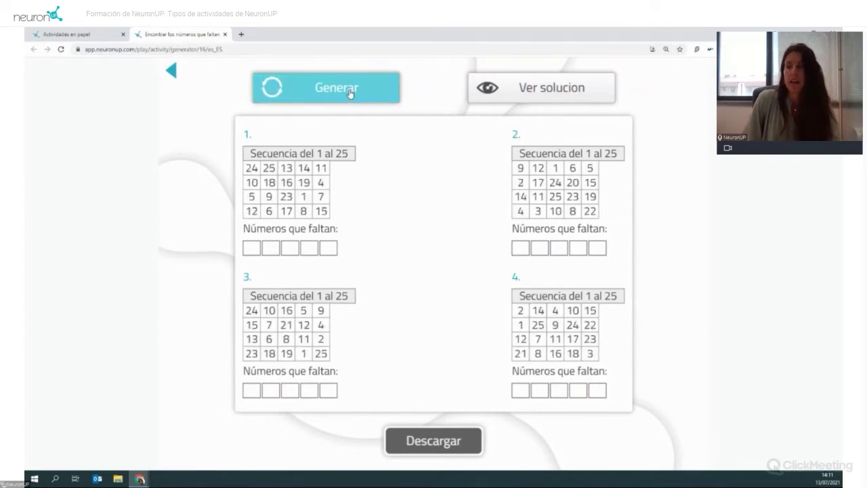
{"action": "left_click", "coordinate": [350, 93]}
{"action": "left_click", "coordinate": [350, 94]}
{"action": "left_click", "coordinate": [350, 94]}
{"action": "left_click", "coordinate": [350, 94]}
{"action": "left_click", "coordinate": [350, 93]}
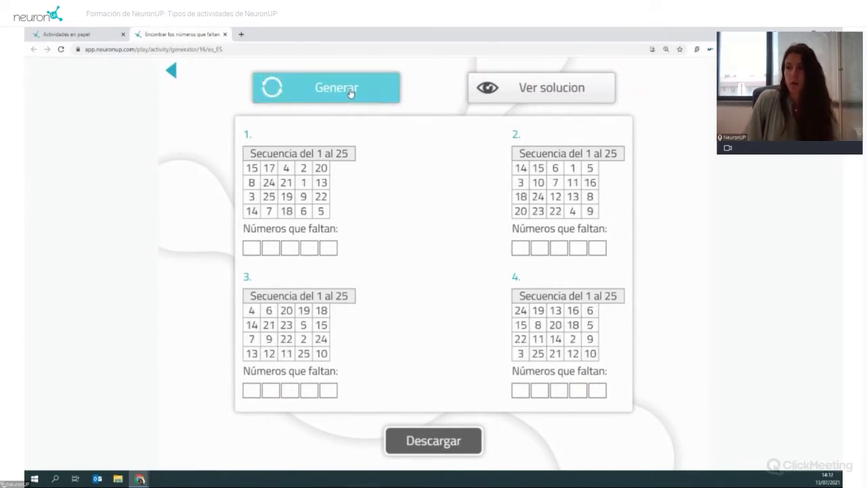
Download the generated missing-numbers worksheet as a PDF and open the downloaded file.
{"action": "left_click", "coordinate": [437, 440]}
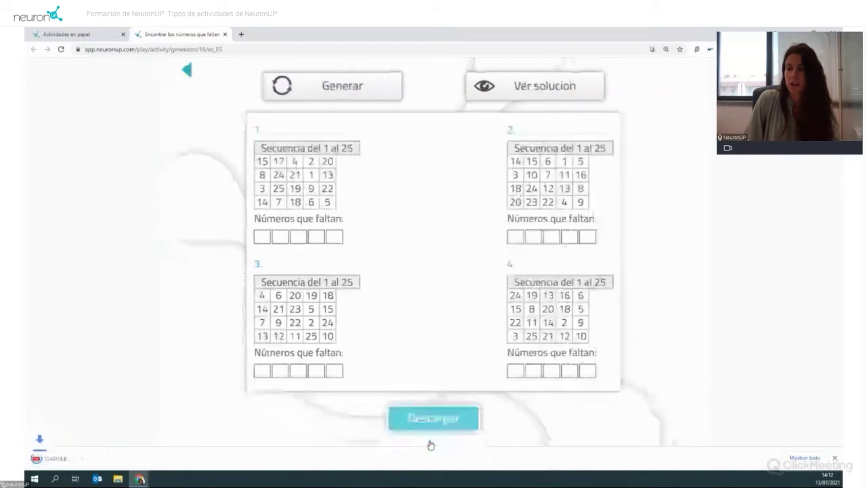
{"action": "left_click", "coordinate": [71, 458]}
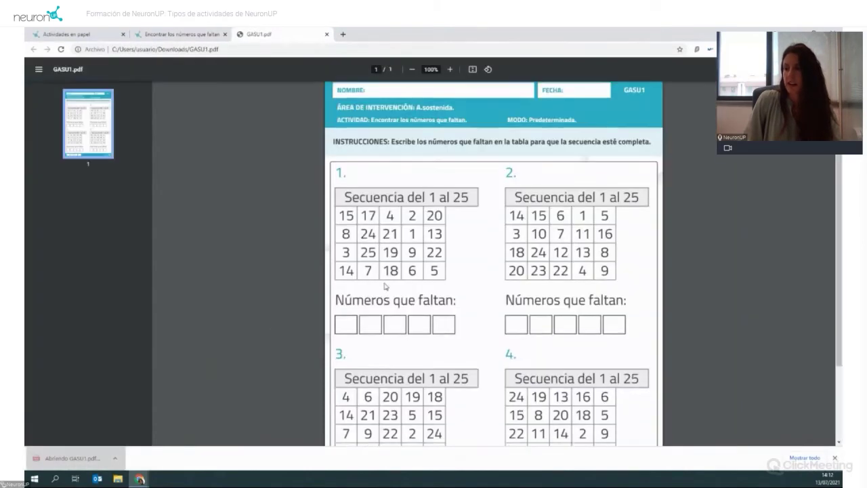
Look over the default worksheet PDF, close it and return to the start page of "Encontrar los números que faltan".
{"action": "scroll", "coordinate": [384, 286], "scroll_direction": "down", "scroll_amount": 2}
{"action": "left_click", "coordinate": [326, 34]}
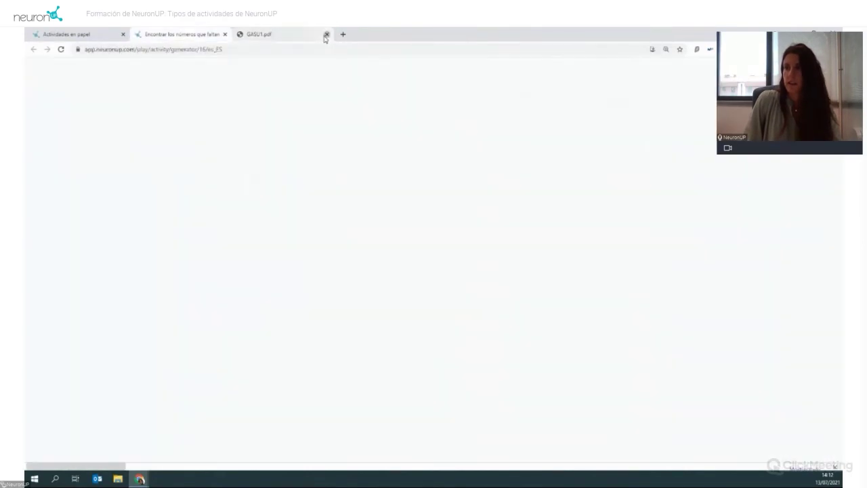
{"action": "left_click", "coordinate": [172, 73]}
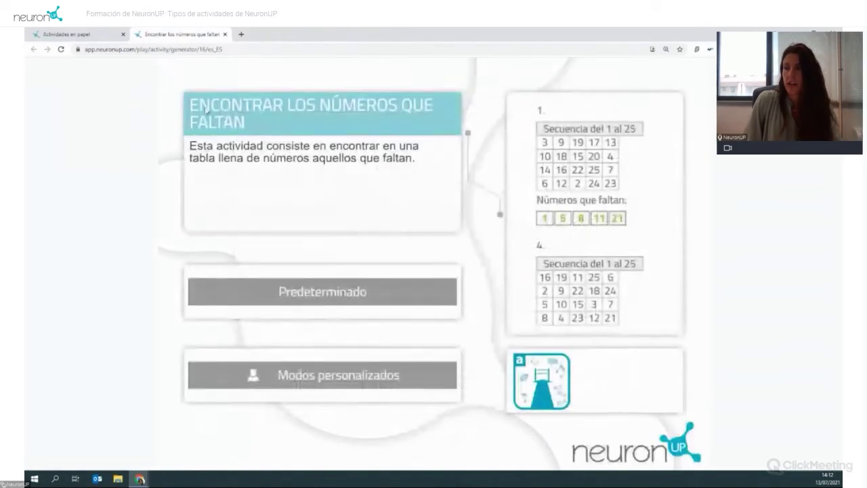
Create a custom mode named "EJEMPLO FORMACIÓN" for the missing-numbers activity and continue to its settings.
{"action": "left_click", "coordinate": [342, 382]}
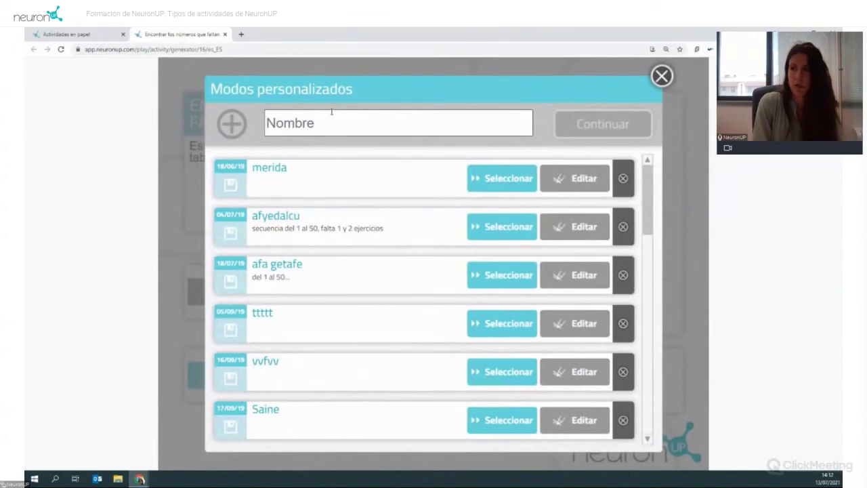
{"action": "left_click", "coordinate": [331, 112]}
{"action": "type", "text": "EJEMPLO FORM"}
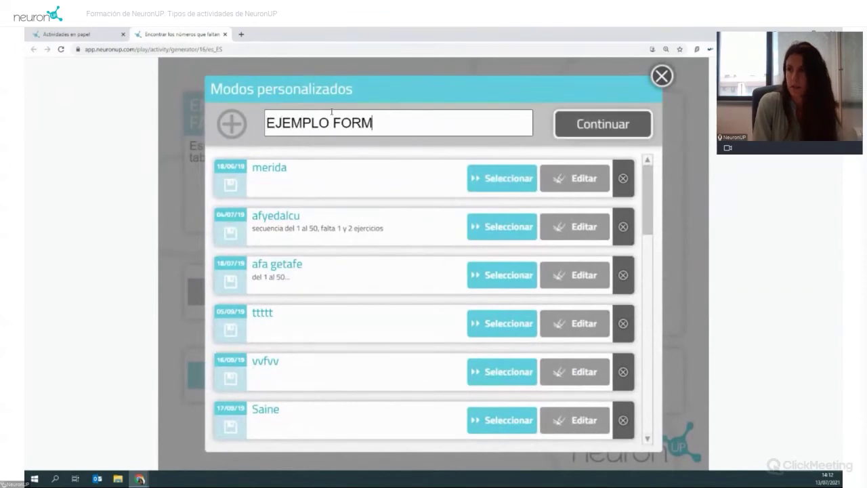
{"action": "type", "text": "ACIÓN"}
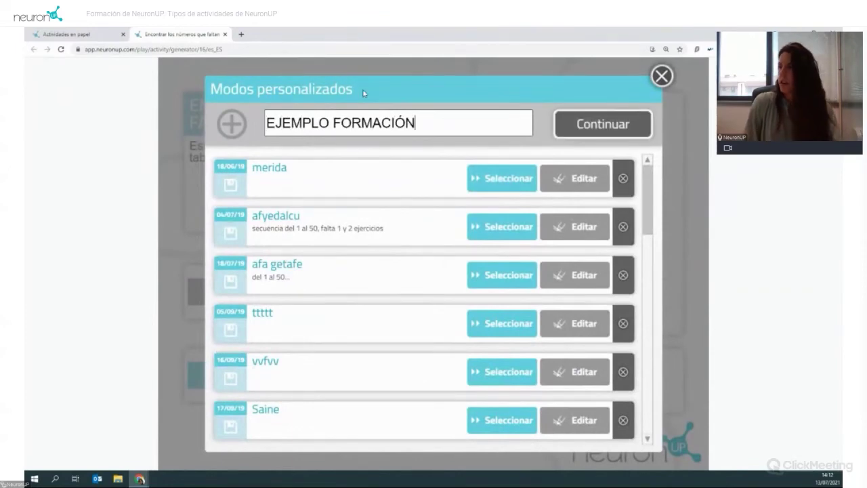
{"action": "left_click", "coordinate": [599, 124]}
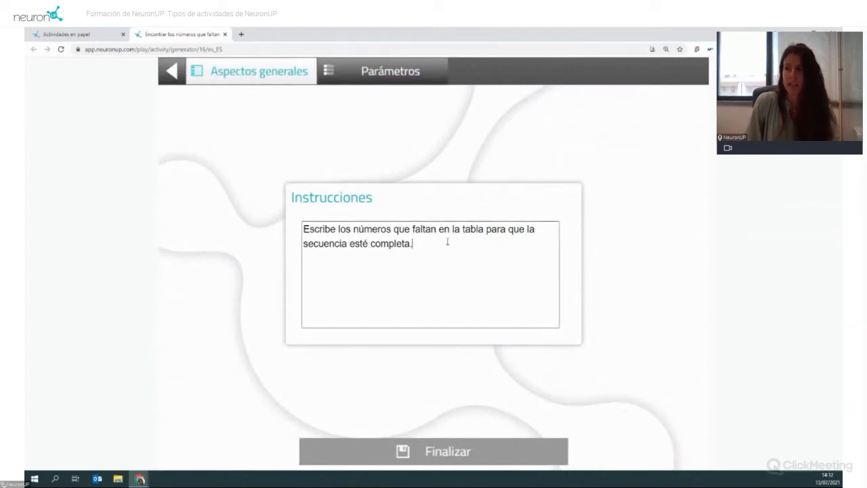
Set the custom mode's number range to end at 50 and the count of missing numbers to 4.
{"action": "left_click", "coordinate": [395, 80]}
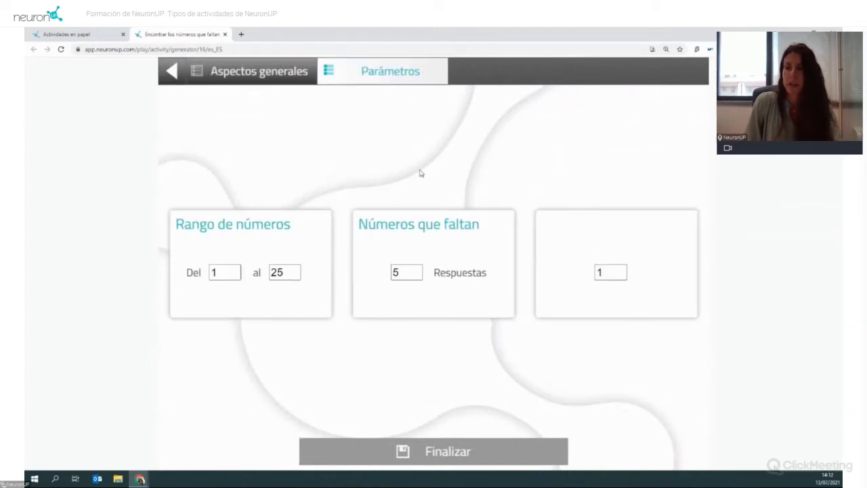
{"action": "double_click", "coordinate": [279, 272]}
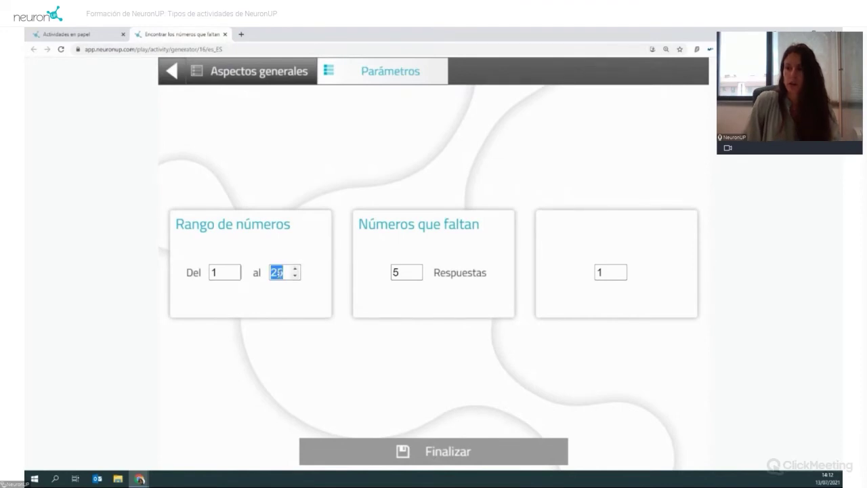
{"action": "type", "text": "50"}
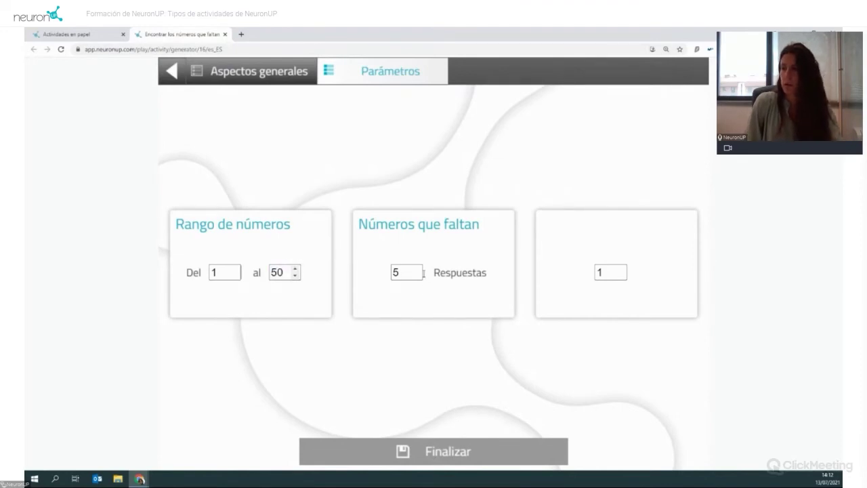
{"action": "left_click", "coordinate": [420, 275]}
Finish the custom mode with the description "DEL 1 AL 50..." and add it to the saved modes.
{"action": "left_click", "coordinate": [435, 452]}
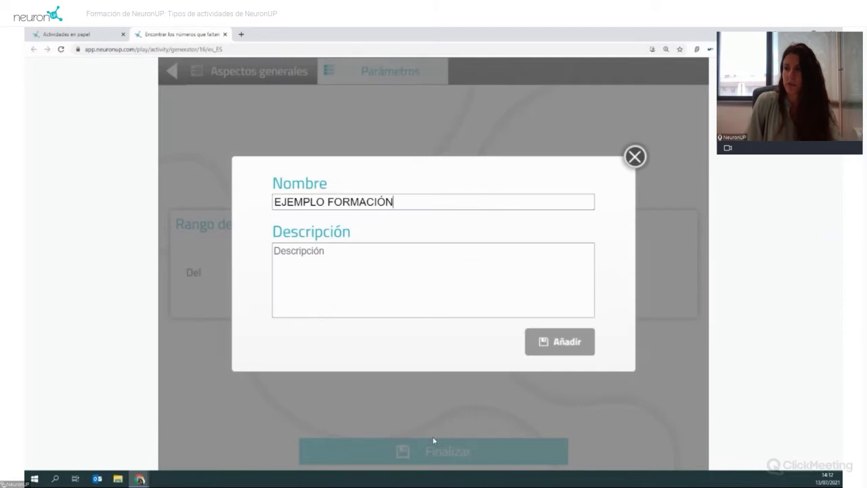
{"action": "left_click", "coordinate": [377, 279]}
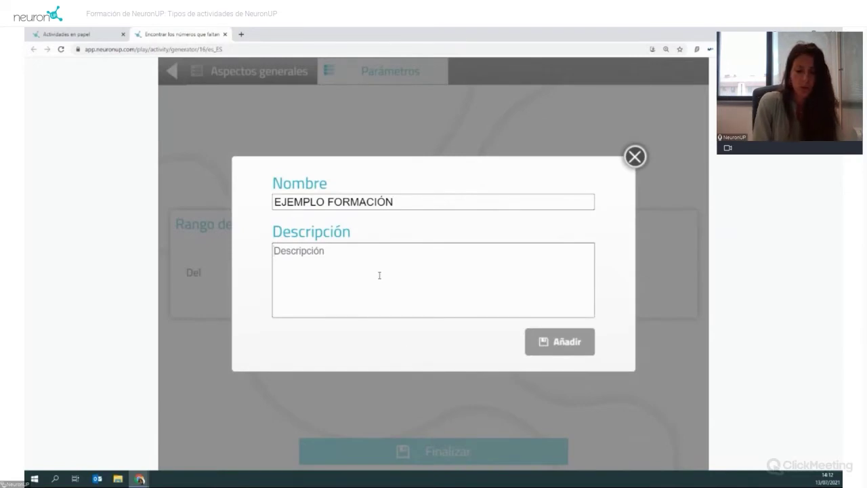
{"action": "type", "text": "DEL 1 AL "}
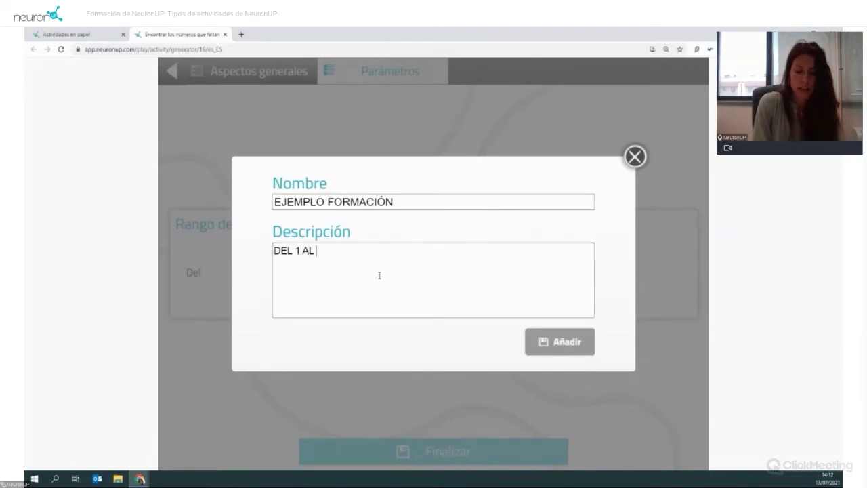
{"action": "type", "text": "50..."}
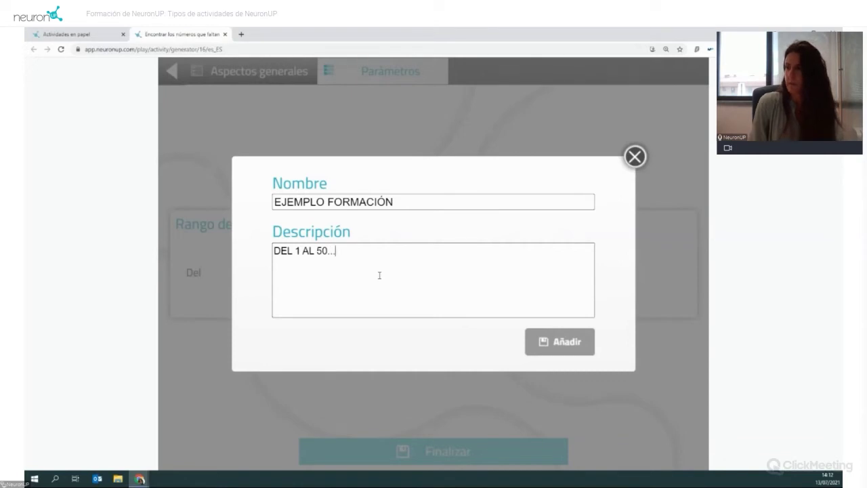
{"action": "left_click", "coordinate": [553, 343]}
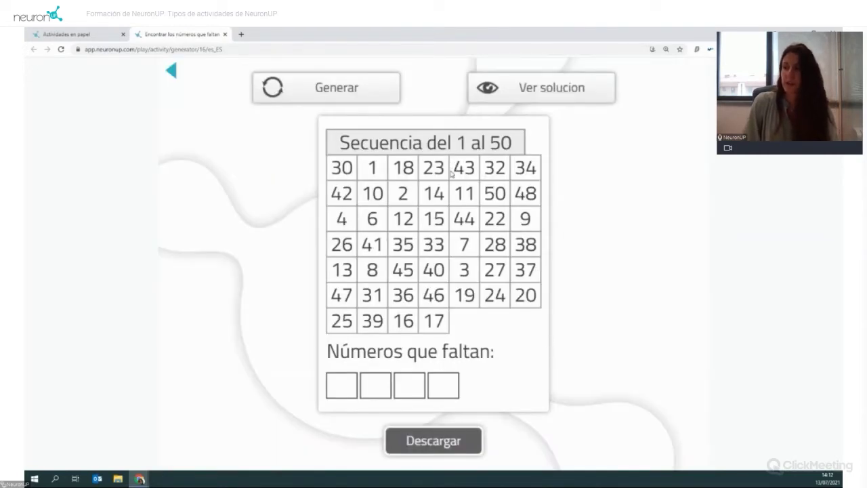
Check the solution of the 1-to-50 table, hide it again and regenerate the table several times.
{"action": "left_click", "coordinate": [551, 99]}
{"action": "left_click", "coordinate": [551, 99]}
{"action": "left_click", "coordinate": [363, 90]}
{"action": "left_click", "coordinate": [364, 90]}
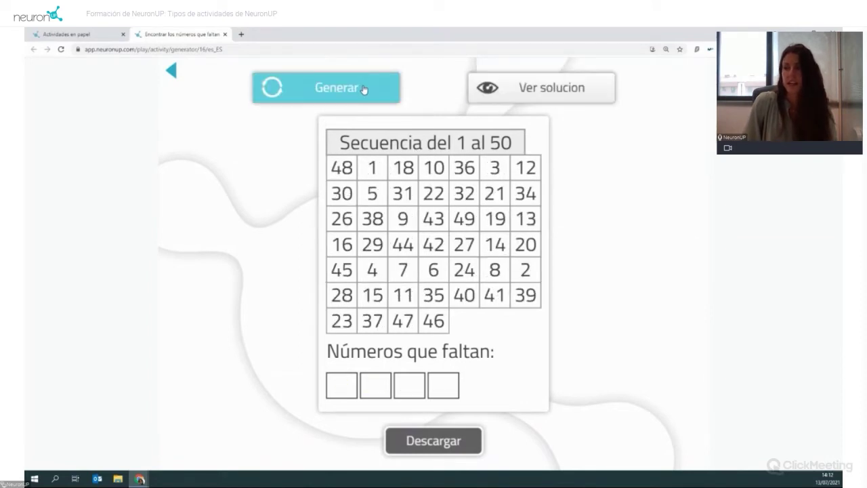
{"action": "left_click", "coordinate": [364, 89]}
{"action": "left_click", "coordinate": [364, 89]}
{"action": "left_click", "coordinate": [364, 89]}
{"action": "left_click", "coordinate": [364, 89]}
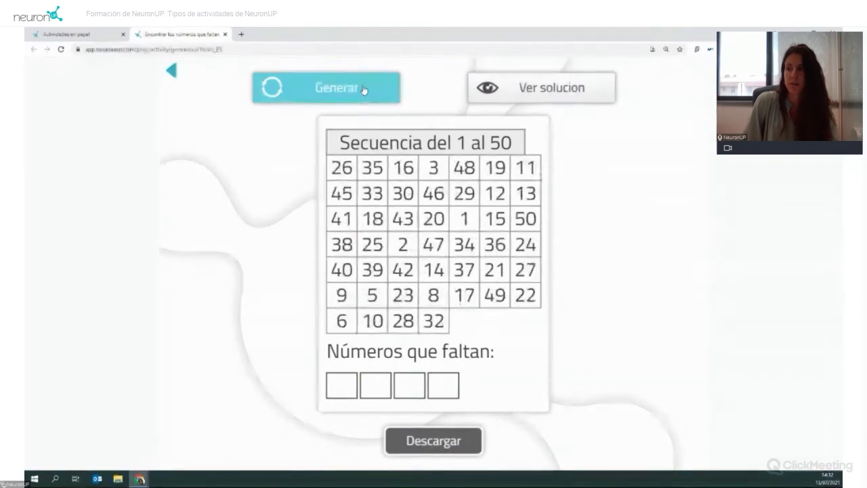
{"action": "left_click", "coordinate": [363, 89]}
Download the 1-to-50 worksheet as a PDF, view the file and close it.
{"action": "left_click", "coordinate": [442, 440]}
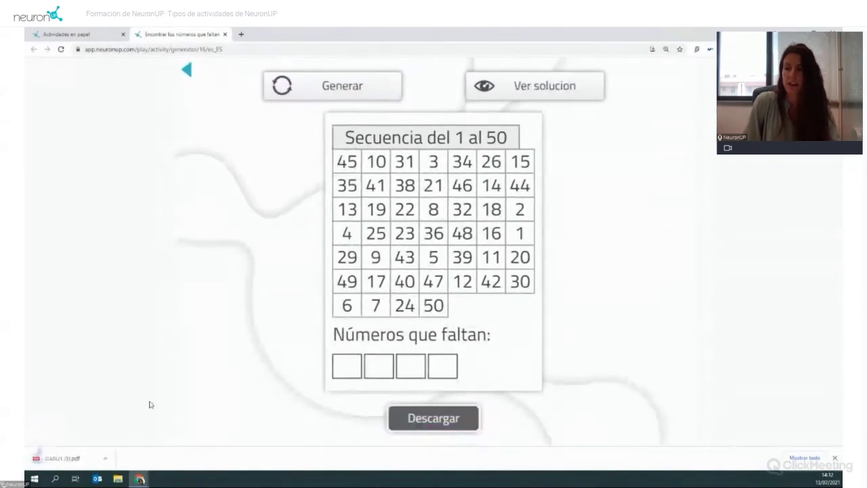
{"action": "left_click", "coordinate": [71, 459]}
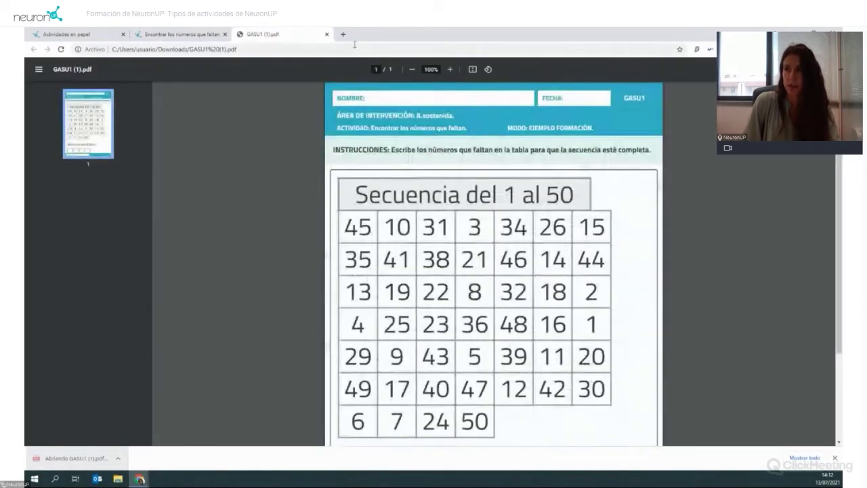
{"action": "left_click", "coordinate": [326, 34]}
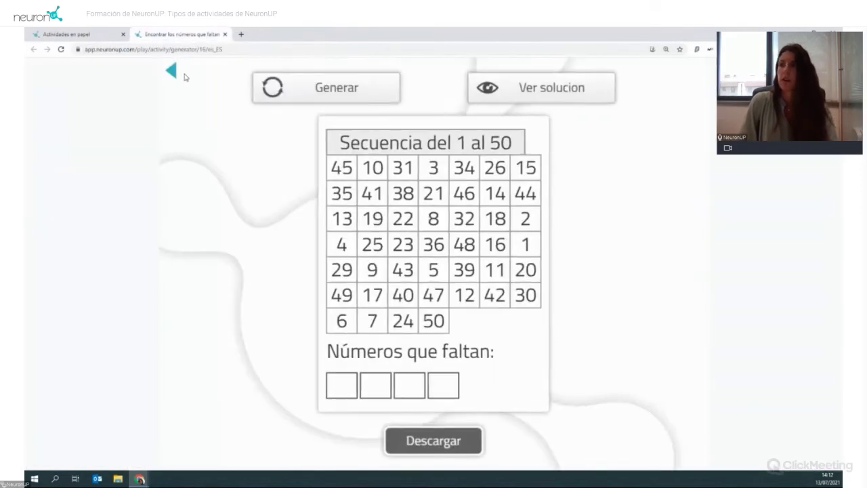
Return to the activity's start page and load the saved custom mode "EJEMPLO FORMACIÓN".
{"action": "left_click", "coordinate": [179, 75]}
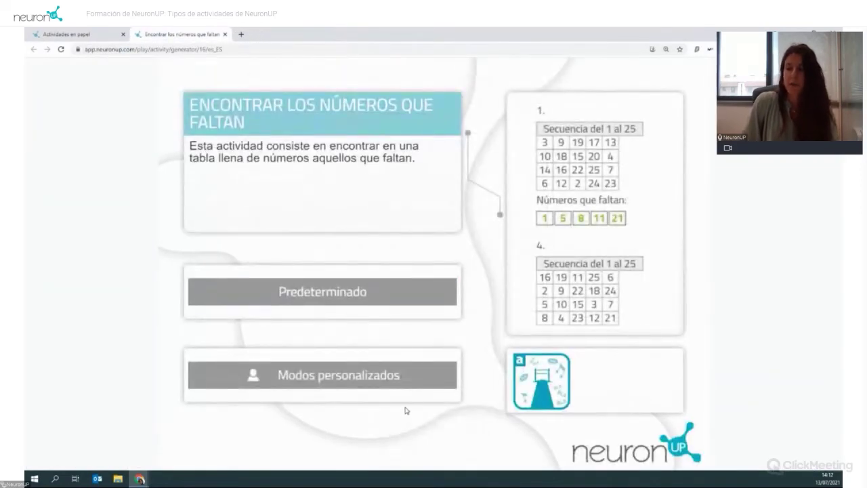
{"action": "left_click", "coordinate": [285, 377]}
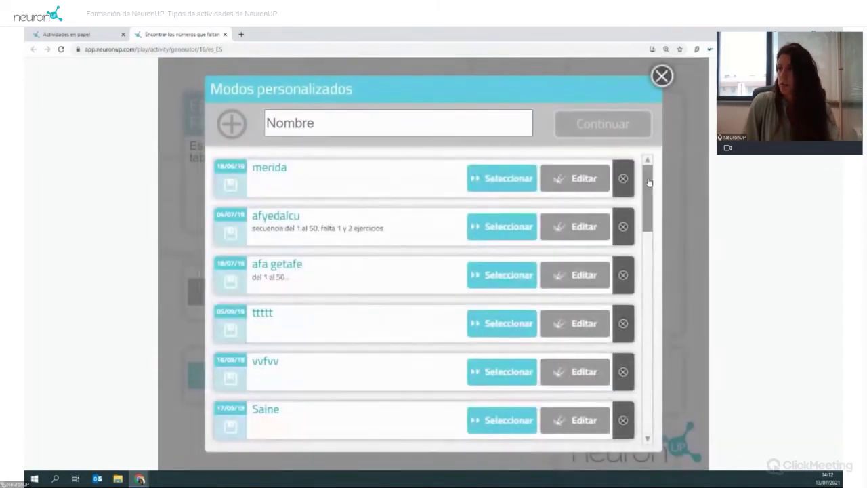
{"action": "left_click_drag", "start_coordinate": [648, 183], "coordinate": [648, 422]}
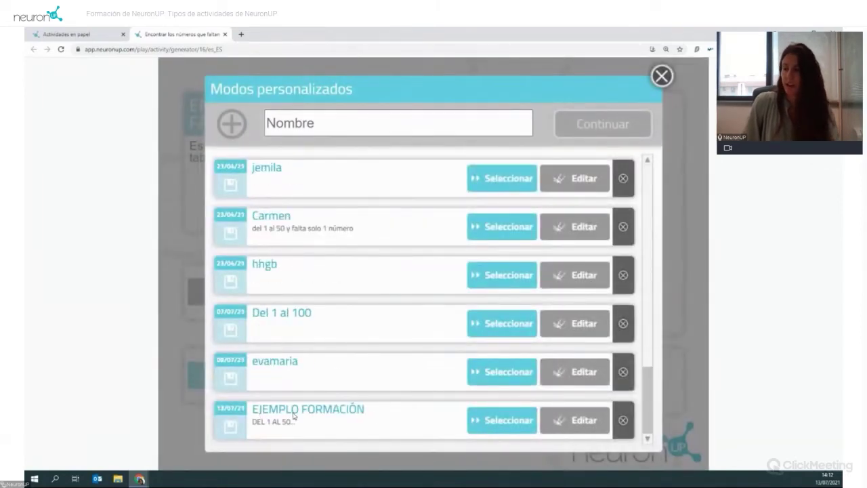
{"action": "left_click", "coordinate": [506, 422]}
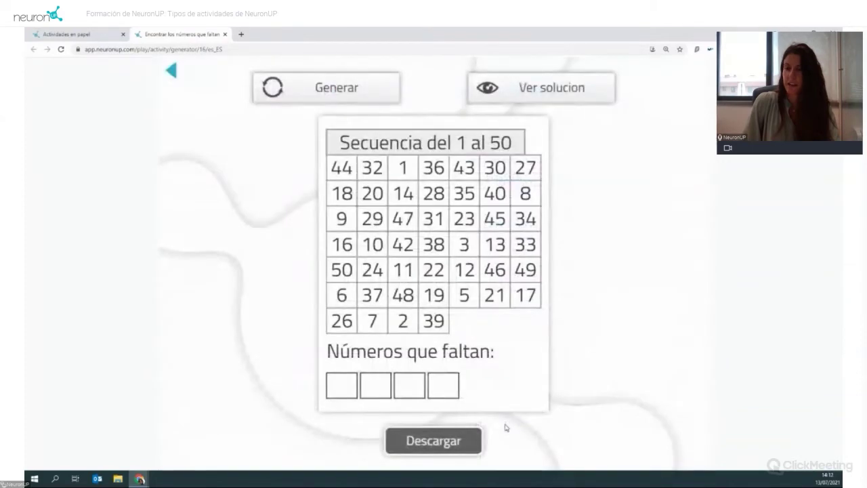
Generate a new table from the saved mode, download it as a PDF, view the file and close it.
{"action": "left_click", "coordinate": [354, 88]}
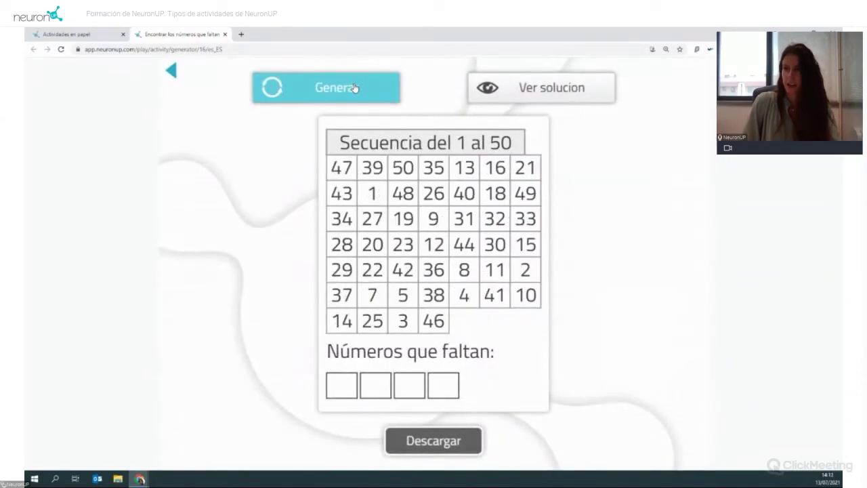
{"action": "left_click", "coordinate": [433, 440]}
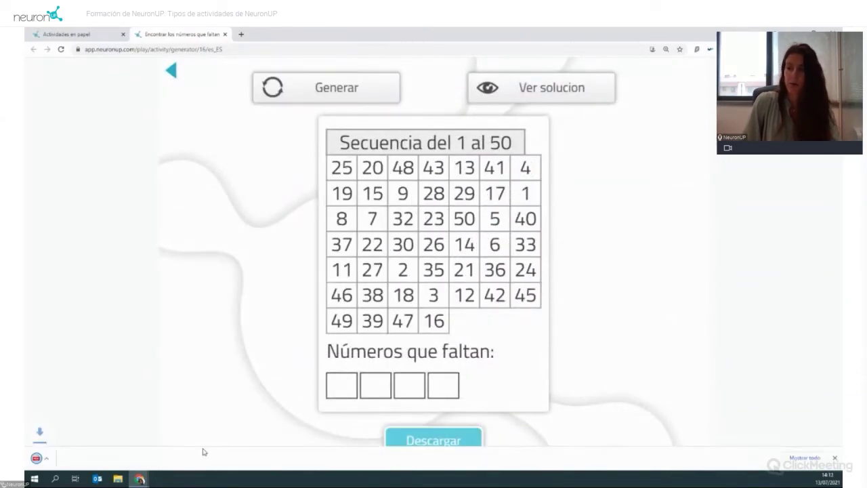
{"action": "left_click", "coordinate": [76, 458]}
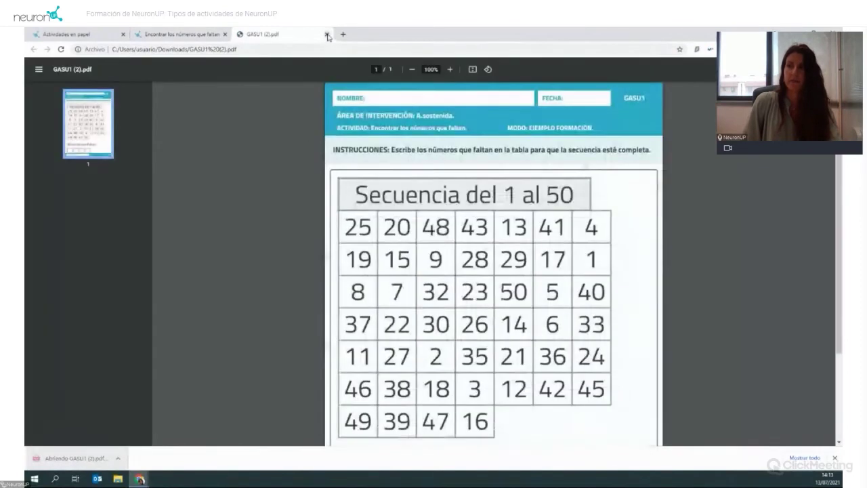
{"action": "left_click", "coordinate": [326, 34]}
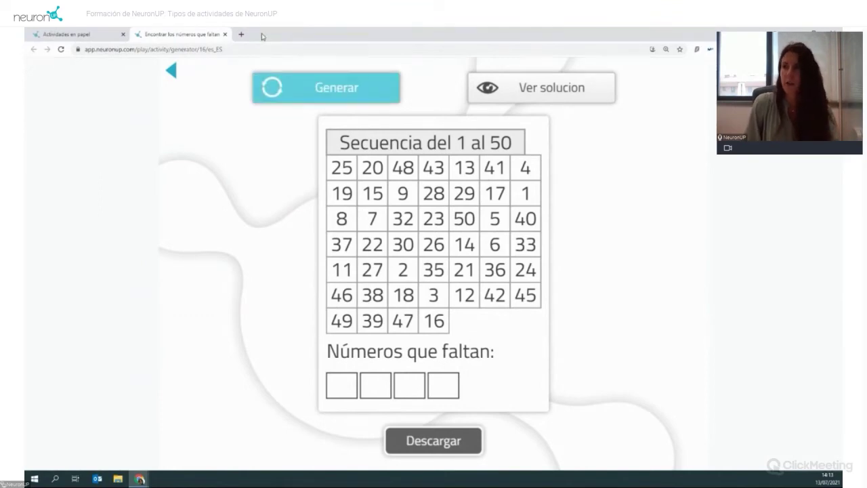
Close the paper activity and filter the digital activities list to show only "Juegos".
{"action": "left_click", "coordinate": [226, 35]}
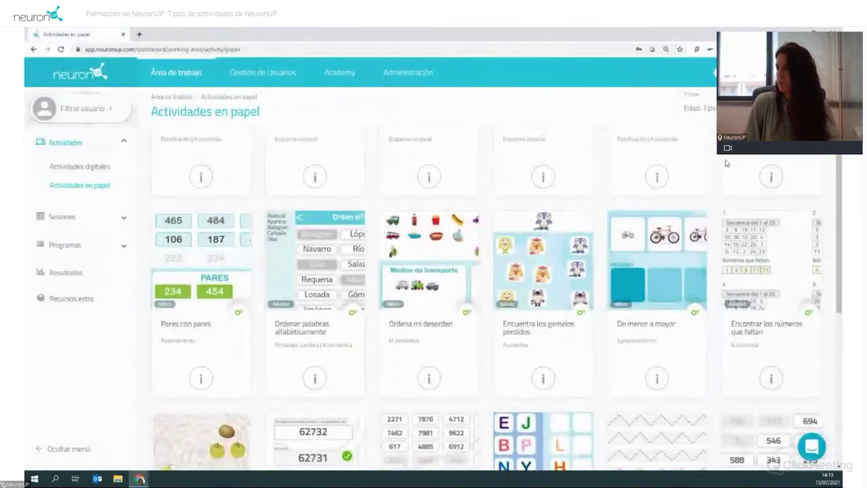
{"action": "left_click", "coordinate": [103, 169]}
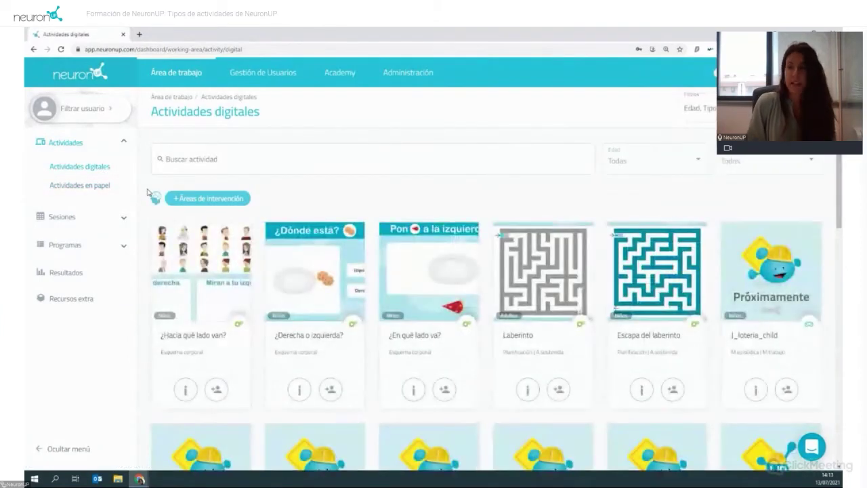
{"action": "left_click", "coordinate": [634, 162]}
{"action": "left_click", "coordinate": [728, 162]}
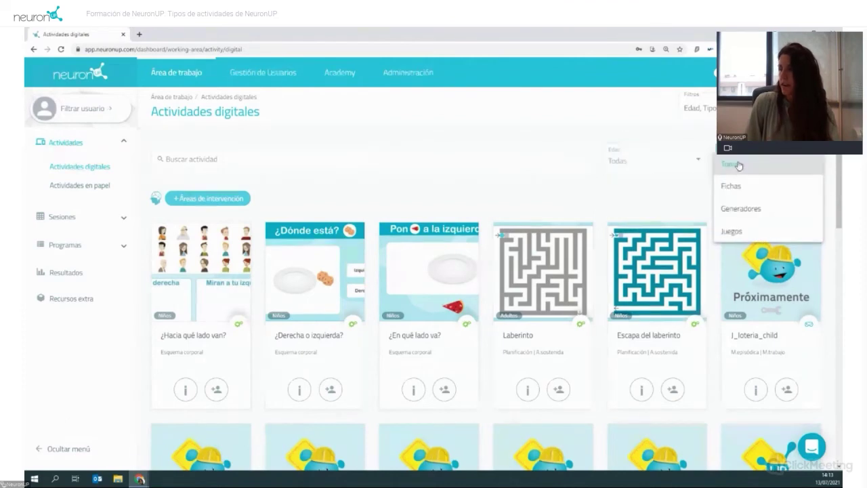
{"action": "left_click", "coordinate": [732, 231]}
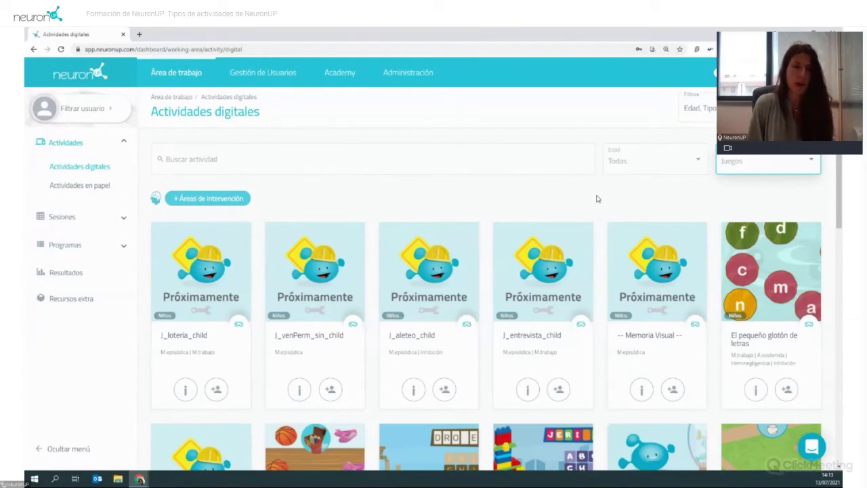
Open the game "El pequeño glotón de letras" and start Fase 1 of its default mode without a time limit.
{"action": "left_click", "coordinate": [773, 280]}
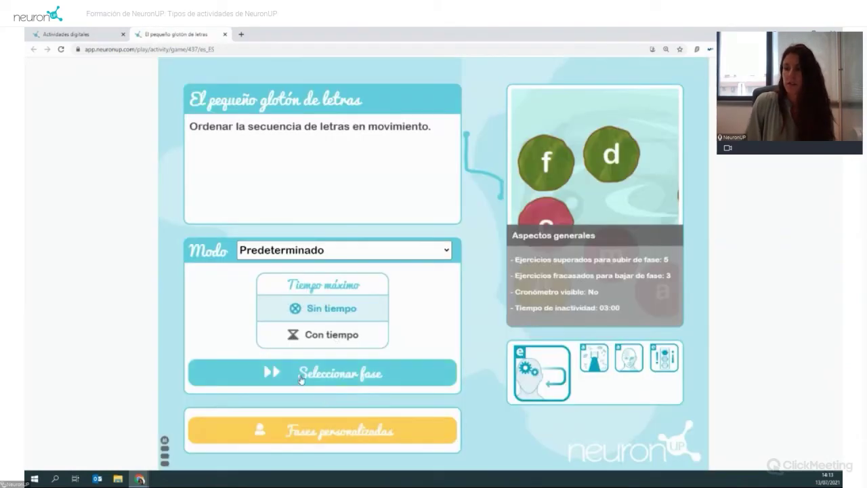
{"action": "left_click", "coordinate": [308, 376]}
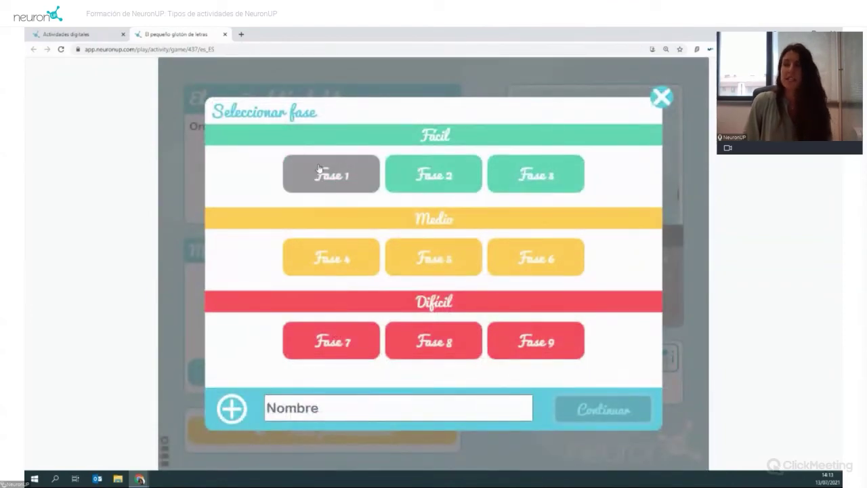
{"action": "left_click", "coordinate": [439, 180]}
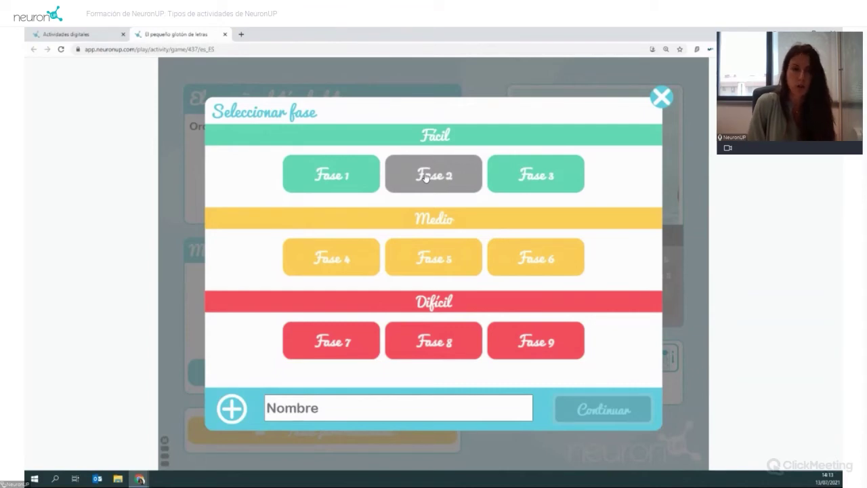
{"action": "left_click", "coordinate": [346, 178]}
{"action": "left_click", "coordinate": [404, 420]}
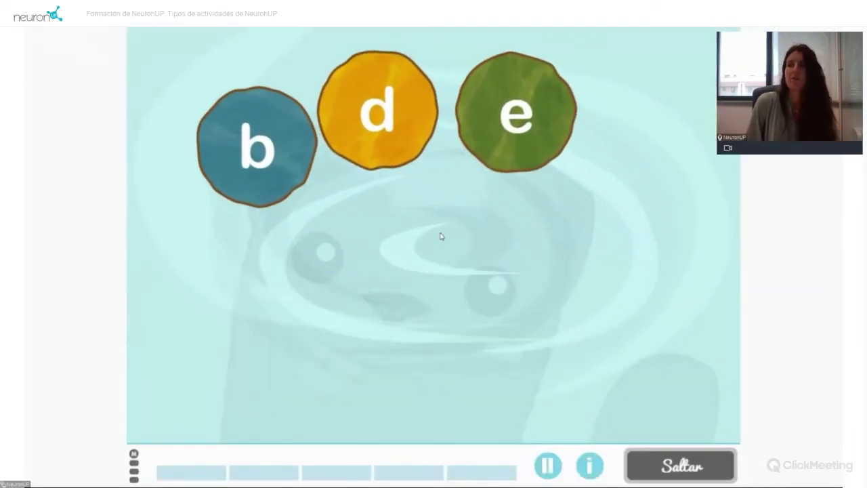
Eat the floating cookies b, d and e in alphabetical order to complete the exercise.
{"action": "left_click", "coordinate": [287, 143]}
{"action": "left_click", "coordinate": [354, 136]}
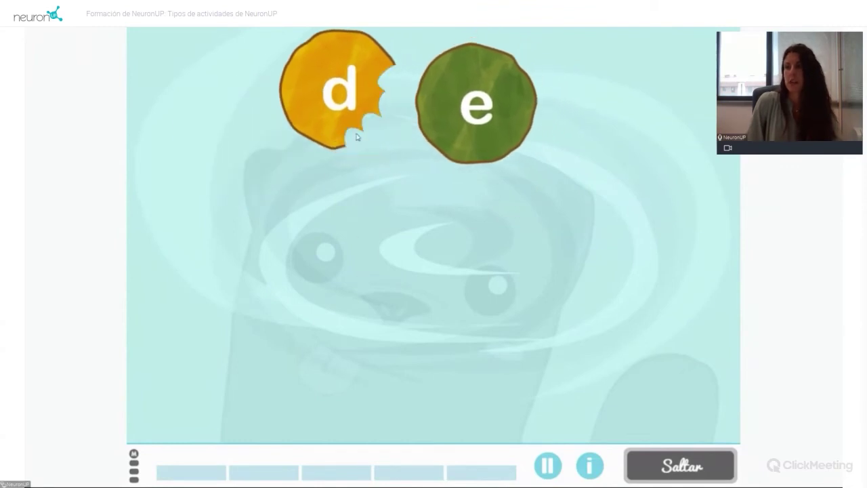
{"action": "left_click", "coordinate": [426, 154]}
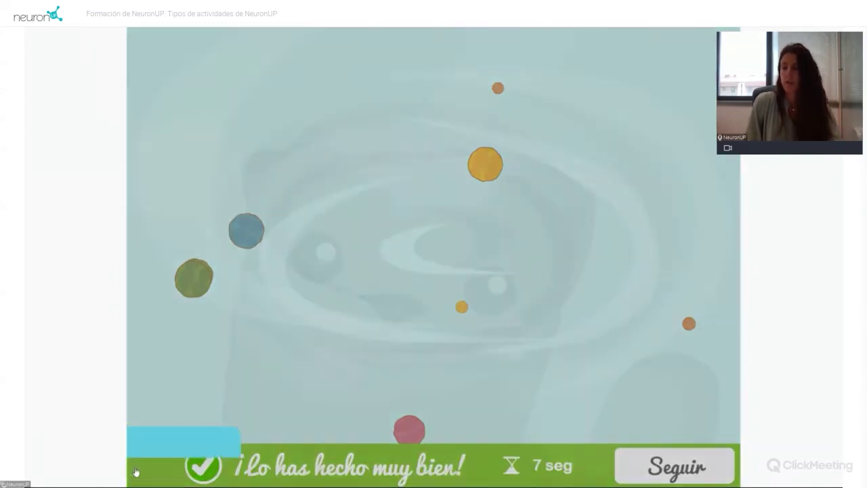
Leave the current phase to choose another one and start a harder phase of the default mode with many more letters.
{"action": "left_click", "coordinate": [183, 438]}
{"action": "left_click", "coordinate": [433, 273]}
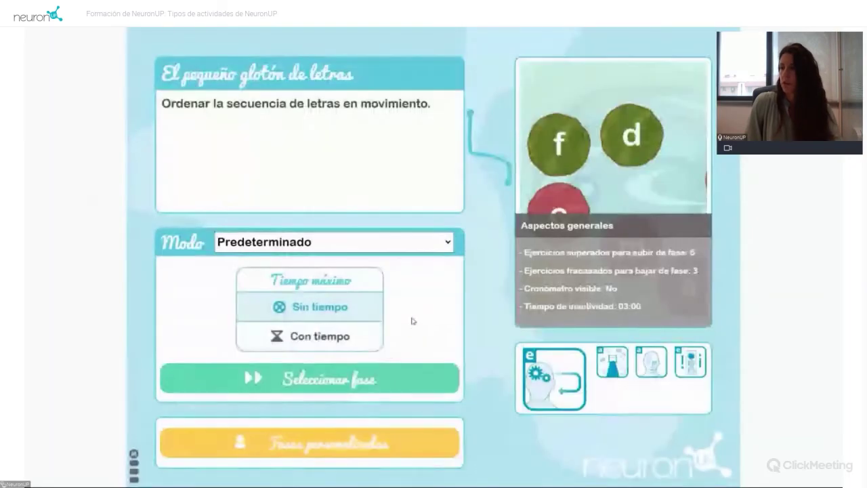
{"action": "left_click", "coordinate": [378, 375]}
{"action": "left_click", "coordinate": [547, 342]}
{"action": "left_click", "coordinate": [452, 425]}
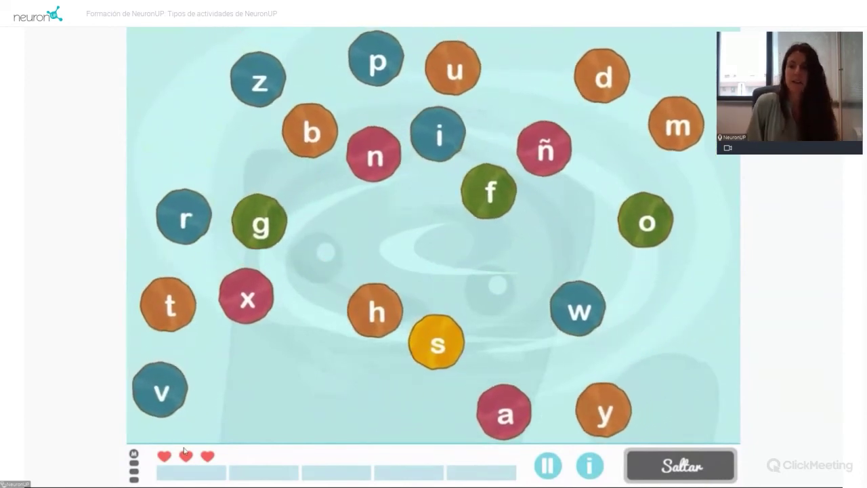
Leave the running phase, return to the game's start page and open its custom phases.
{"action": "left_click", "coordinate": [134, 453]}
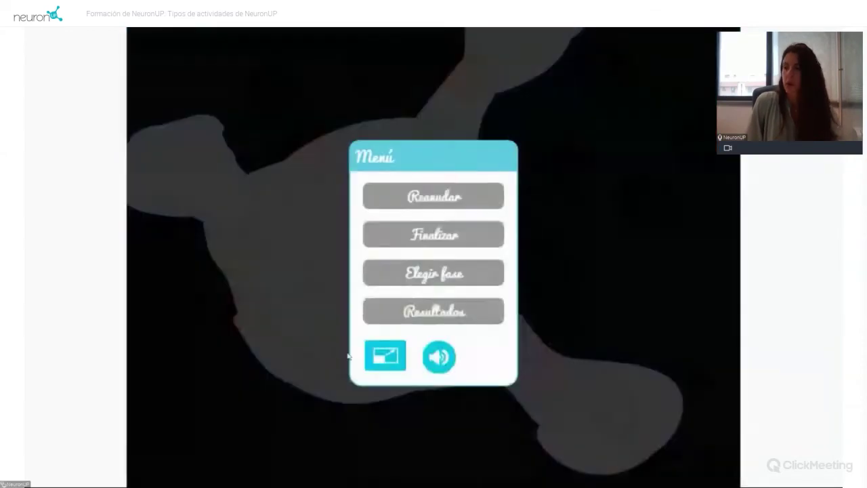
{"action": "left_click", "coordinate": [401, 284]}
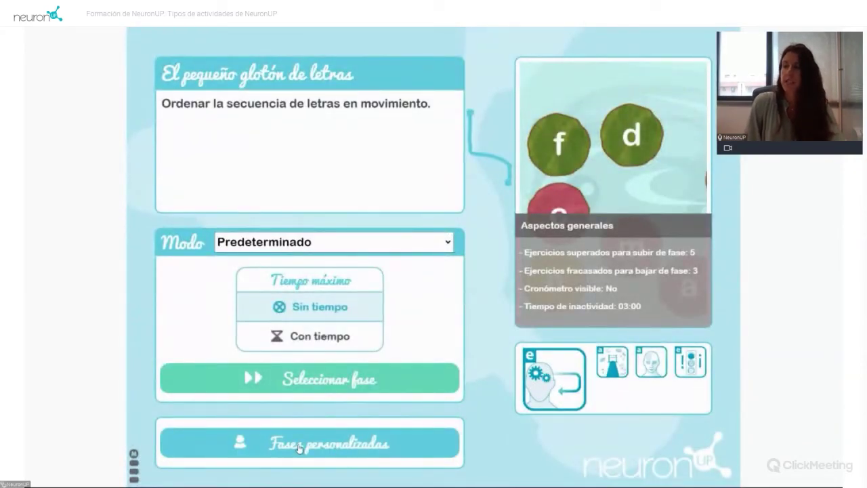
{"action": "left_click", "coordinate": [267, 449]}
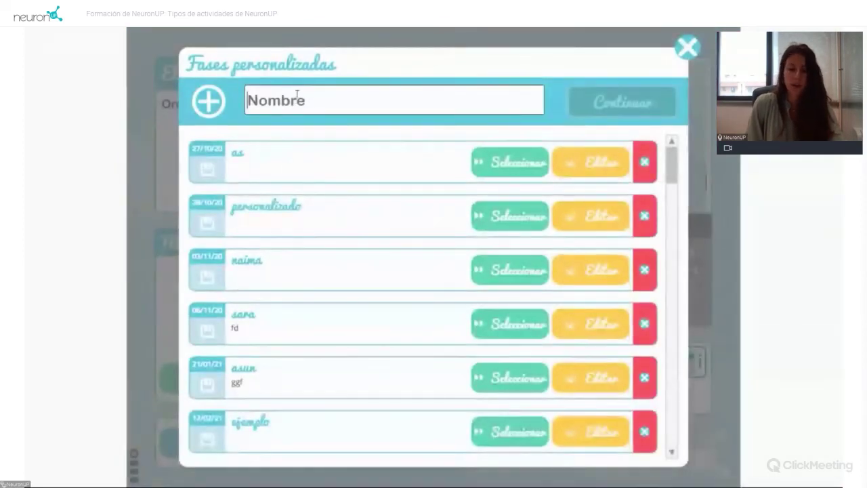
Create a new custom phase named "EJEMPLO FORMACIÓN" and continue to its settings.
{"action": "type", "text": "ejempl"}
{"action": "key", "text": "BackSpace"}
{"action": "key", "text": "BackSpace"}
{"action": "key", "text": "BackSpace"}
{"action": "key", "text": "BackSpace"}
{"action": "key", "text": "BackSpace"}
{"action": "key", "text": "BackSpace"}
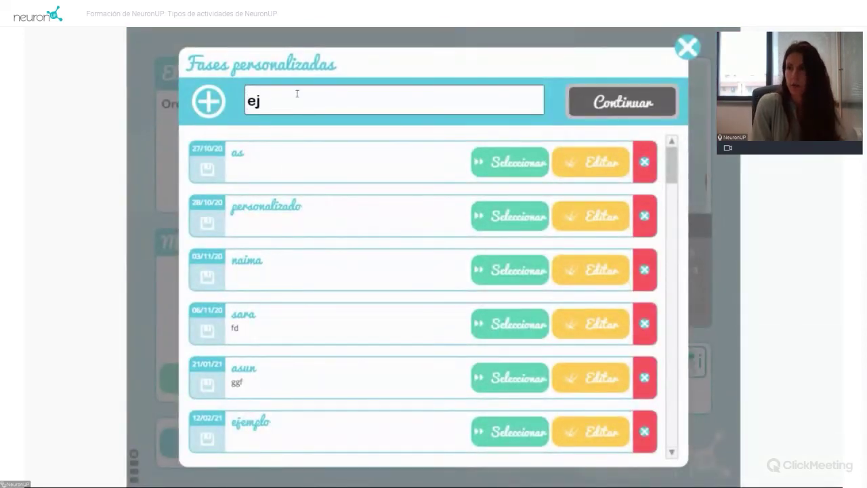
{"action": "type", "text": "EJEMPLO FORMACIÓN"}
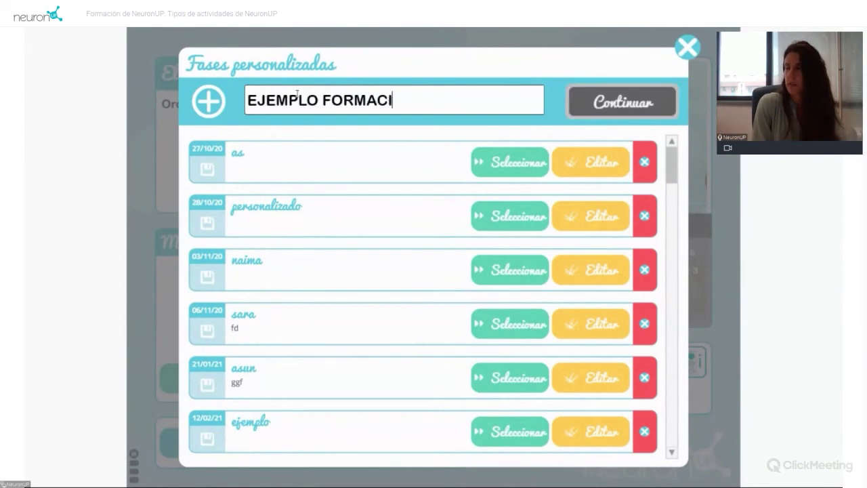
{"action": "left_click", "coordinate": [621, 103]}
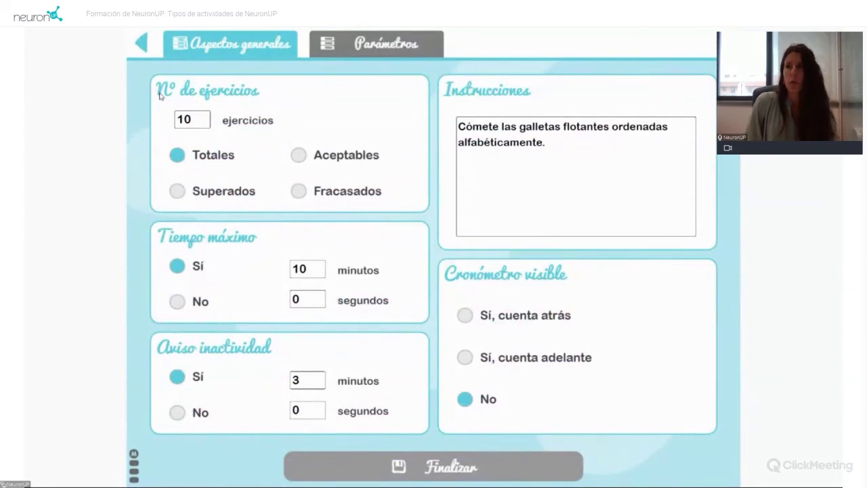
Try the Superados, Aceptables and Fracasados options for counting exercises and go back to Totales.
{"action": "left_click", "coordinate": [177, 192]}
{"action": "left_click", "coordinate": [296, 158]}
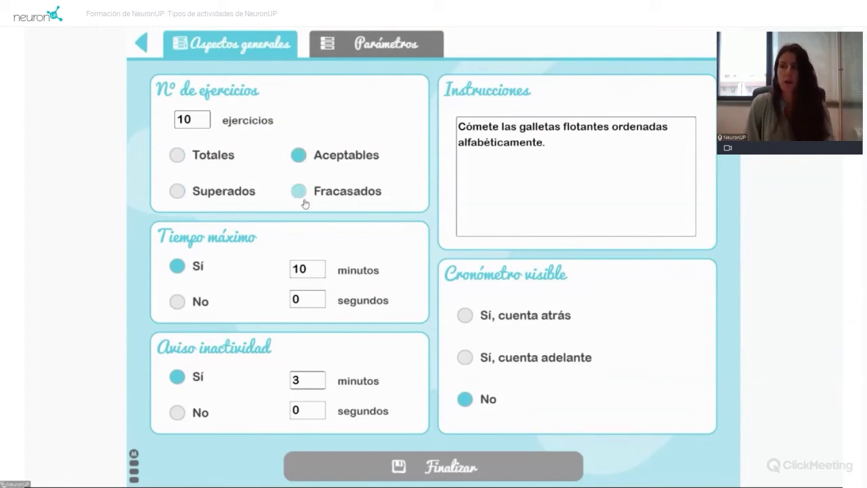
{"action": "left_click", "coordinate": [298, 192]}
{"action": "left_click", "coordinate": [175, 157]}
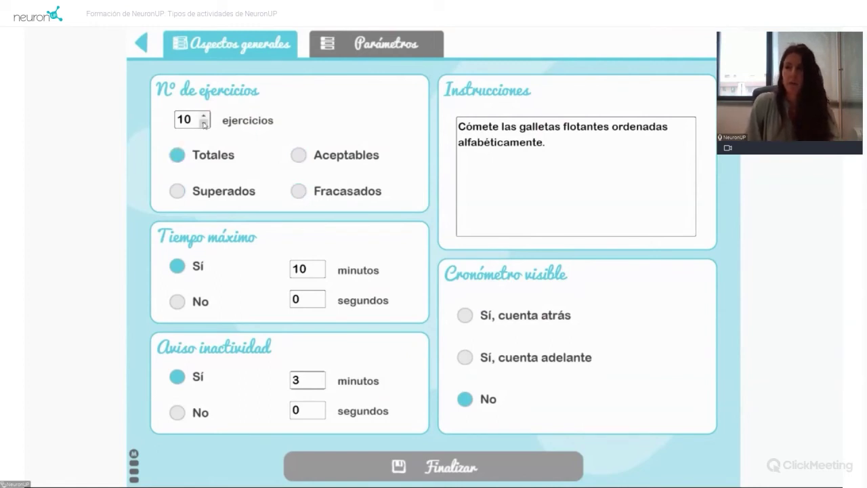
Set the number of exercises to 8 in the general aspects and the number of elements to 8 in the parameters.
{"action": "left_click", "coordinate": [204, 124]}
{"action": "left_click", "coordinate": [204, 124]}
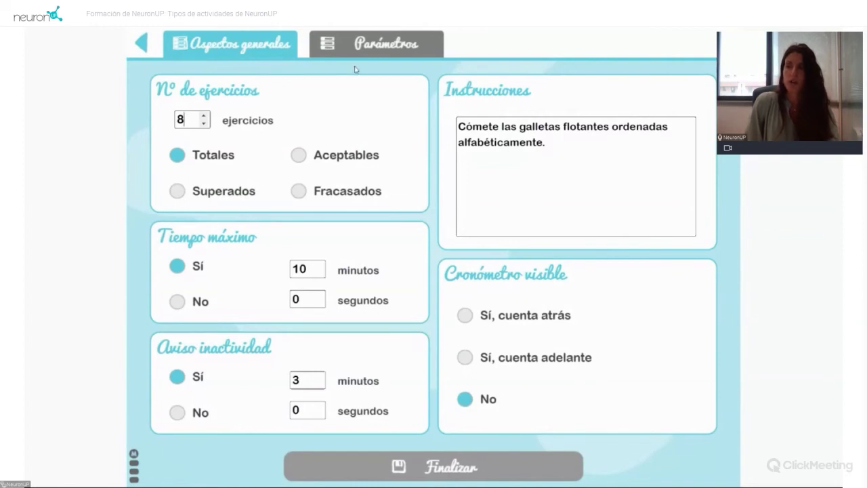
{"action": "left_click", "coordinate": [369, 47]}
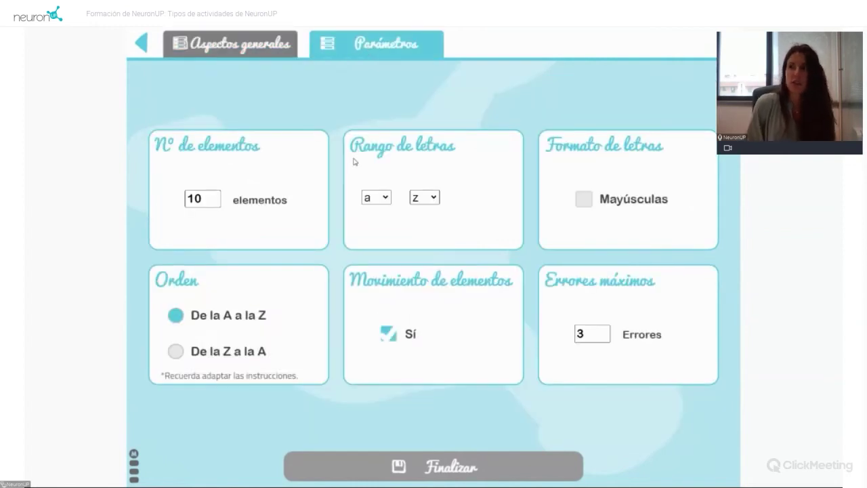
{"action": "double_click", "coordinate": [191, 198]}
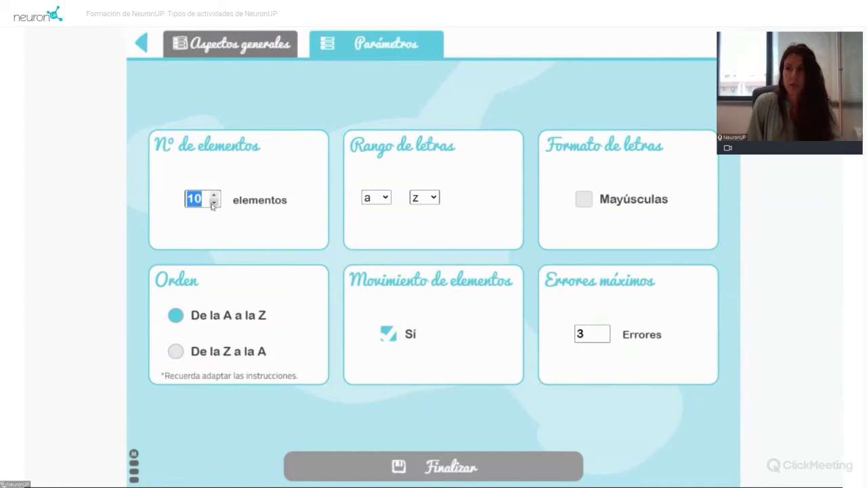
{"action": "left_click", "coordinate": [214, 202]}
{"action": "left_click", "coordinate": [214, 203]}
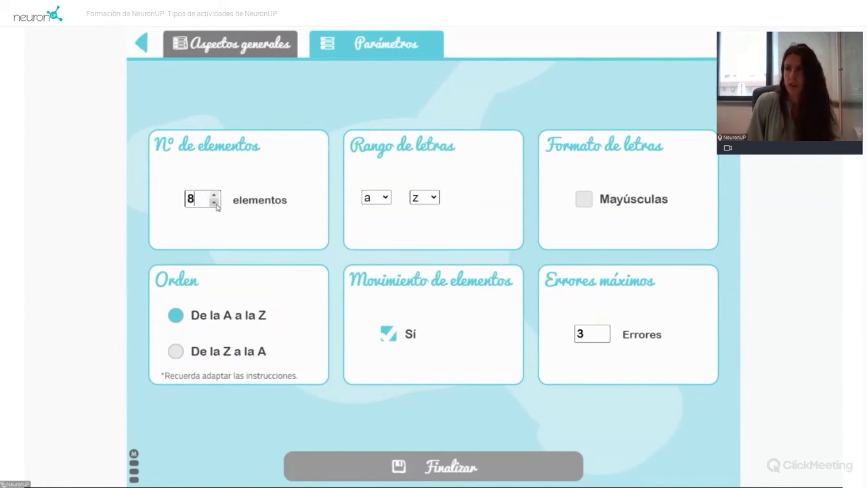
Limit the letter range to a through m and show the letters in uppercase (Mayúsculas).
{"action": "left_click", "coordinate": [424, 197]}
{"action": "left_click", "coordinate": [421, 267]}
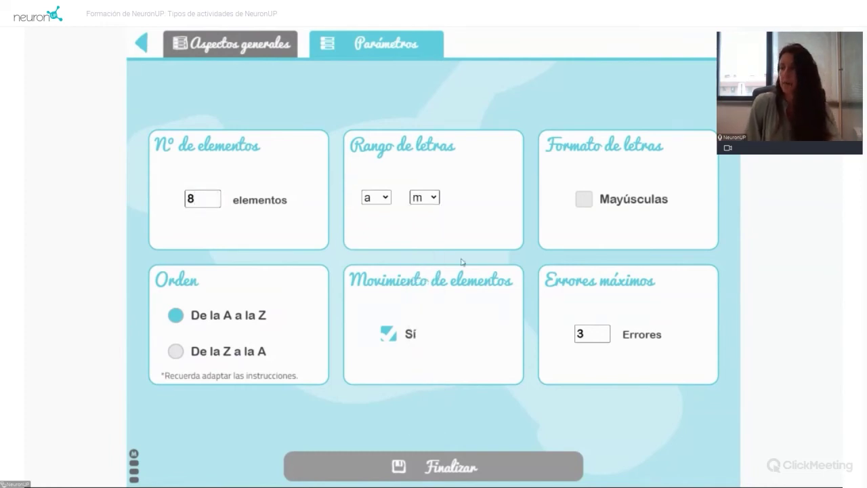
{"action": "left_click", "coordinate": [583, 201]}
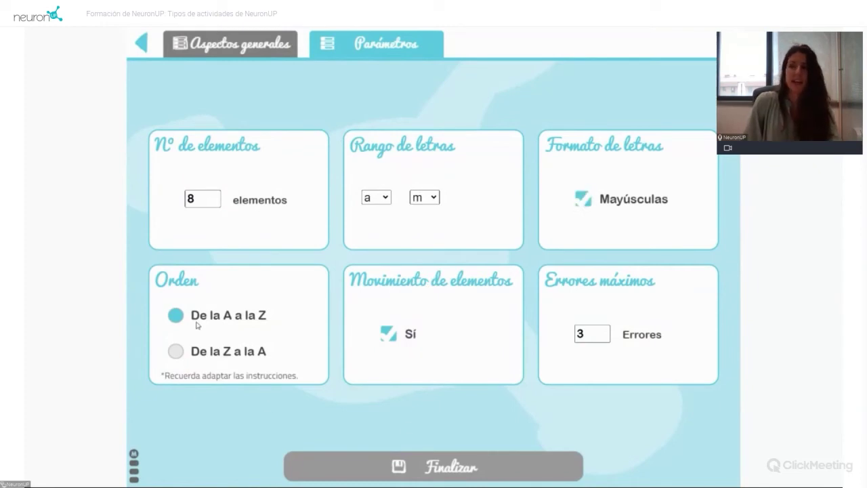
Set the order to "De la Z a la A" with no element movement and a maximum of 2 errors.
{"action": "left_click", "coordinate": [177, 355]}
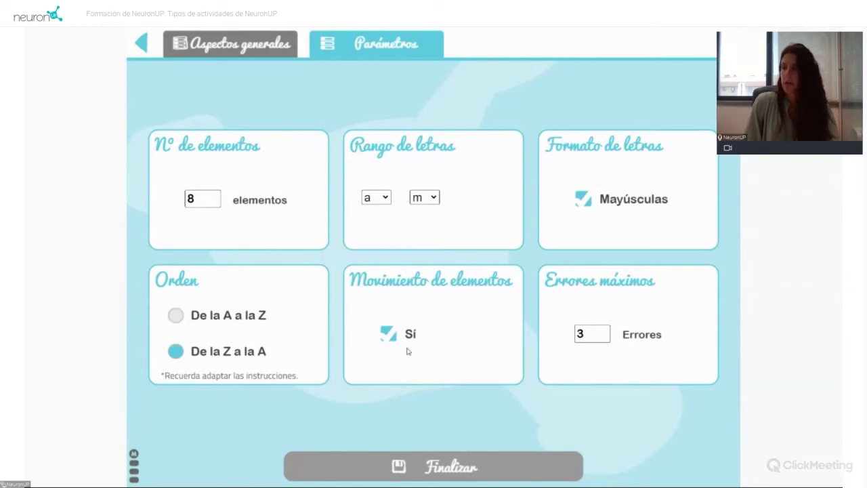
{"action": "left_click", "coordinate": [389, 335]}
{"action": "left_click", "coordinate": [603, 337]}
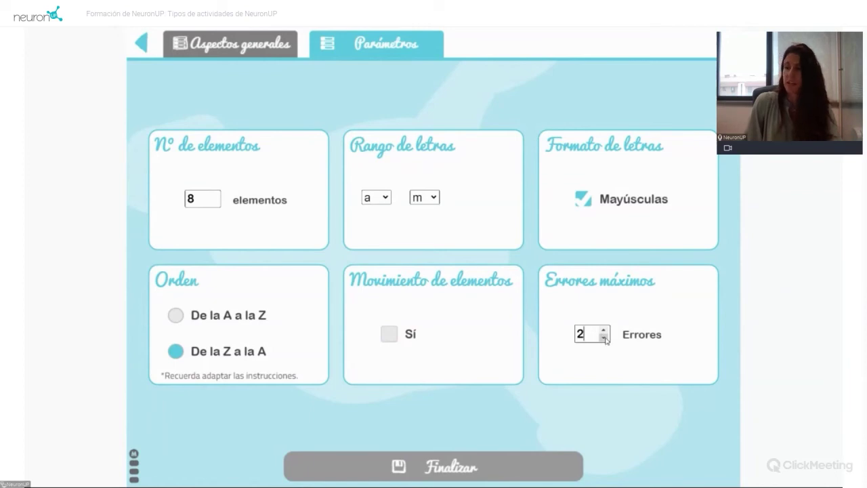
Finalise the custom phase and save it with the description "DE LA Z A LA A...".
{"action": "left_click", "coordinate": [436, 465]}
{"action": "left_click", "coordinate": [385, 287]}
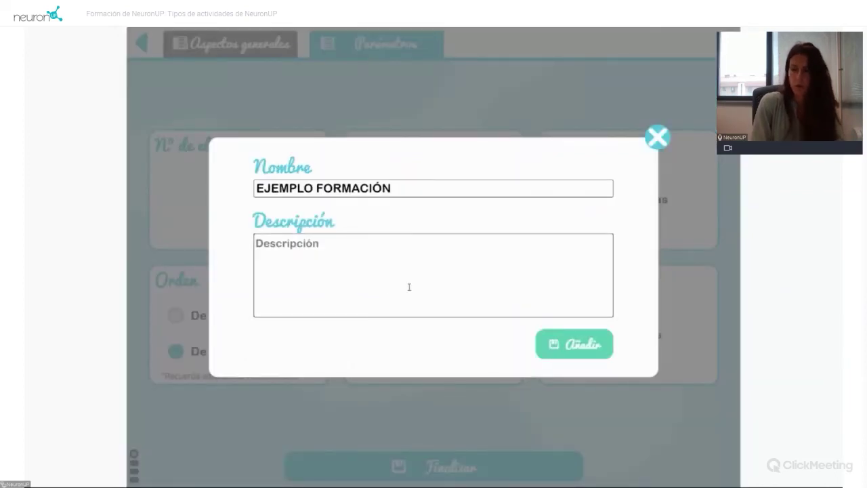
{"action": "type", "text": "DE LA Z A "}
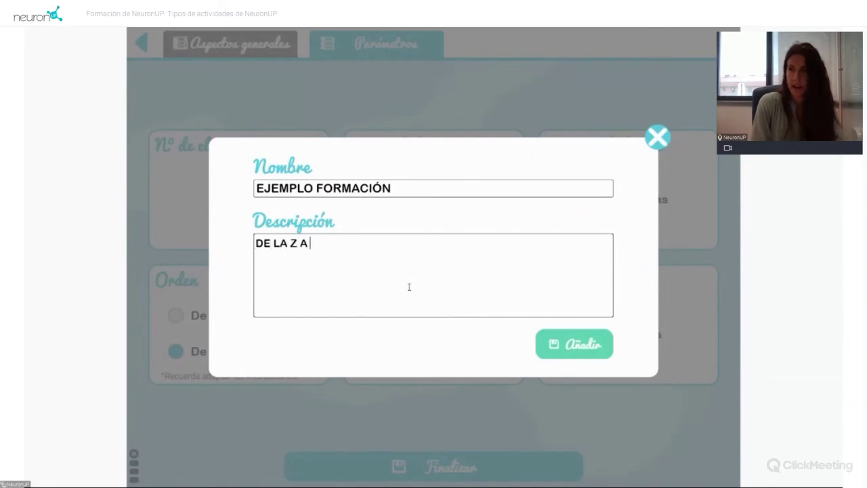
{"action": "type", "text": "LA A..."}
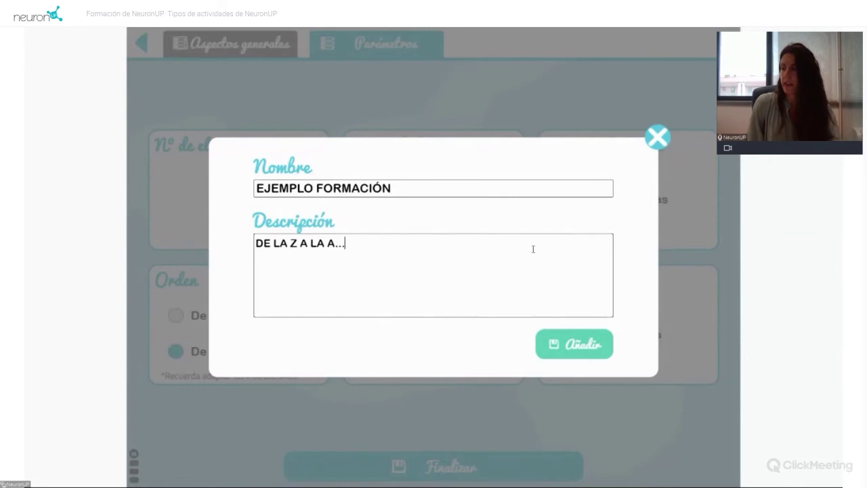
{"action": "left_click", "coordinate": [560, 345]}
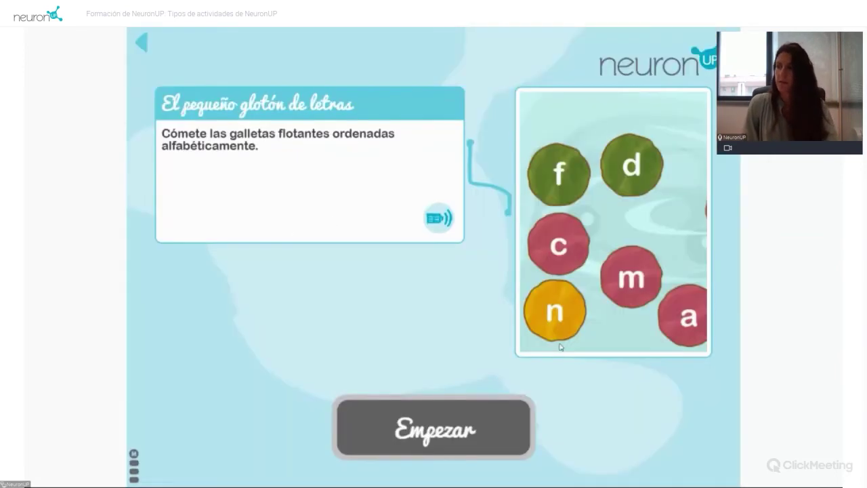
Start the saved custom phase, acknowledge its order notice to view the exercise, and close the game.
{"action": "left_click", "coordinate": [412, 414]}
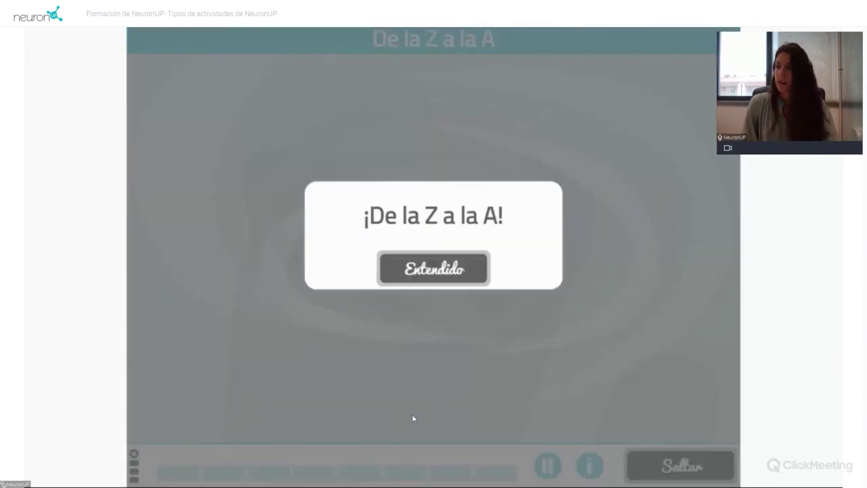
{"action": "left_click", "coordinate": [439, 268]}
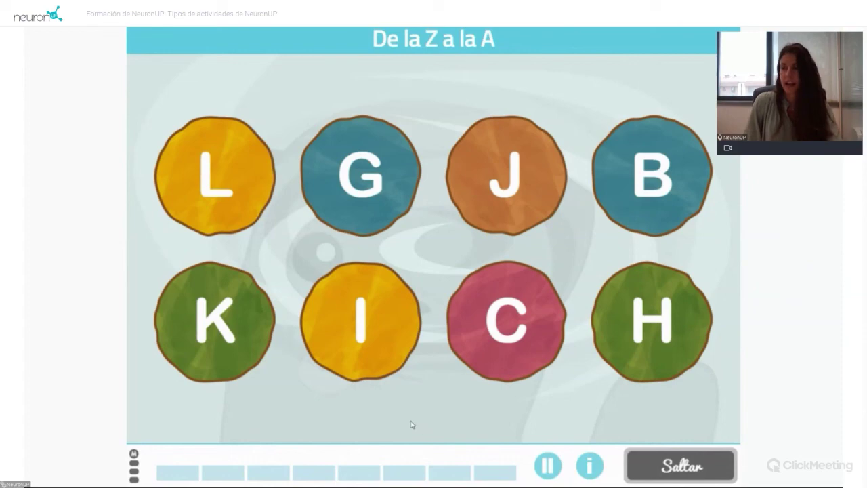
{"action": "key", "text": "Escape"}
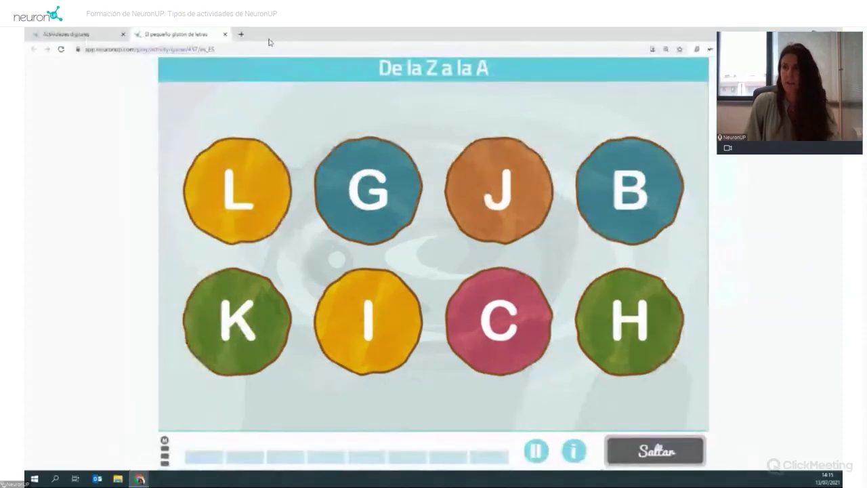
{"action": "left_click", "coordinate": [227, 35]}
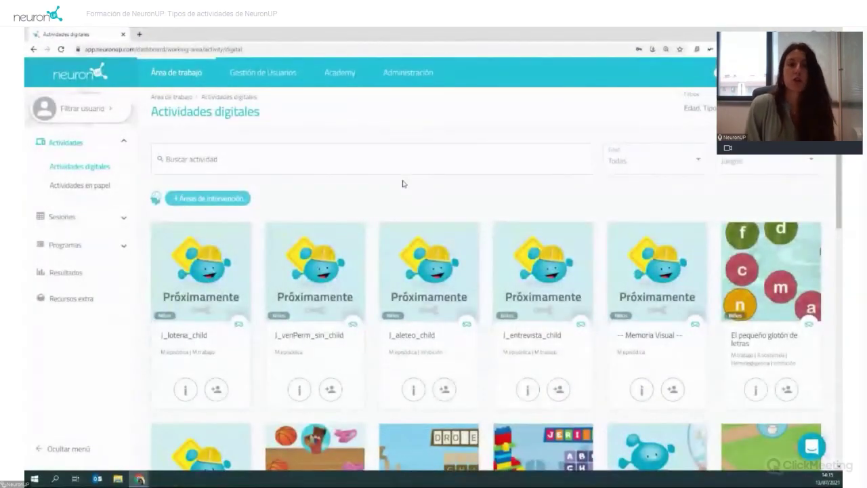